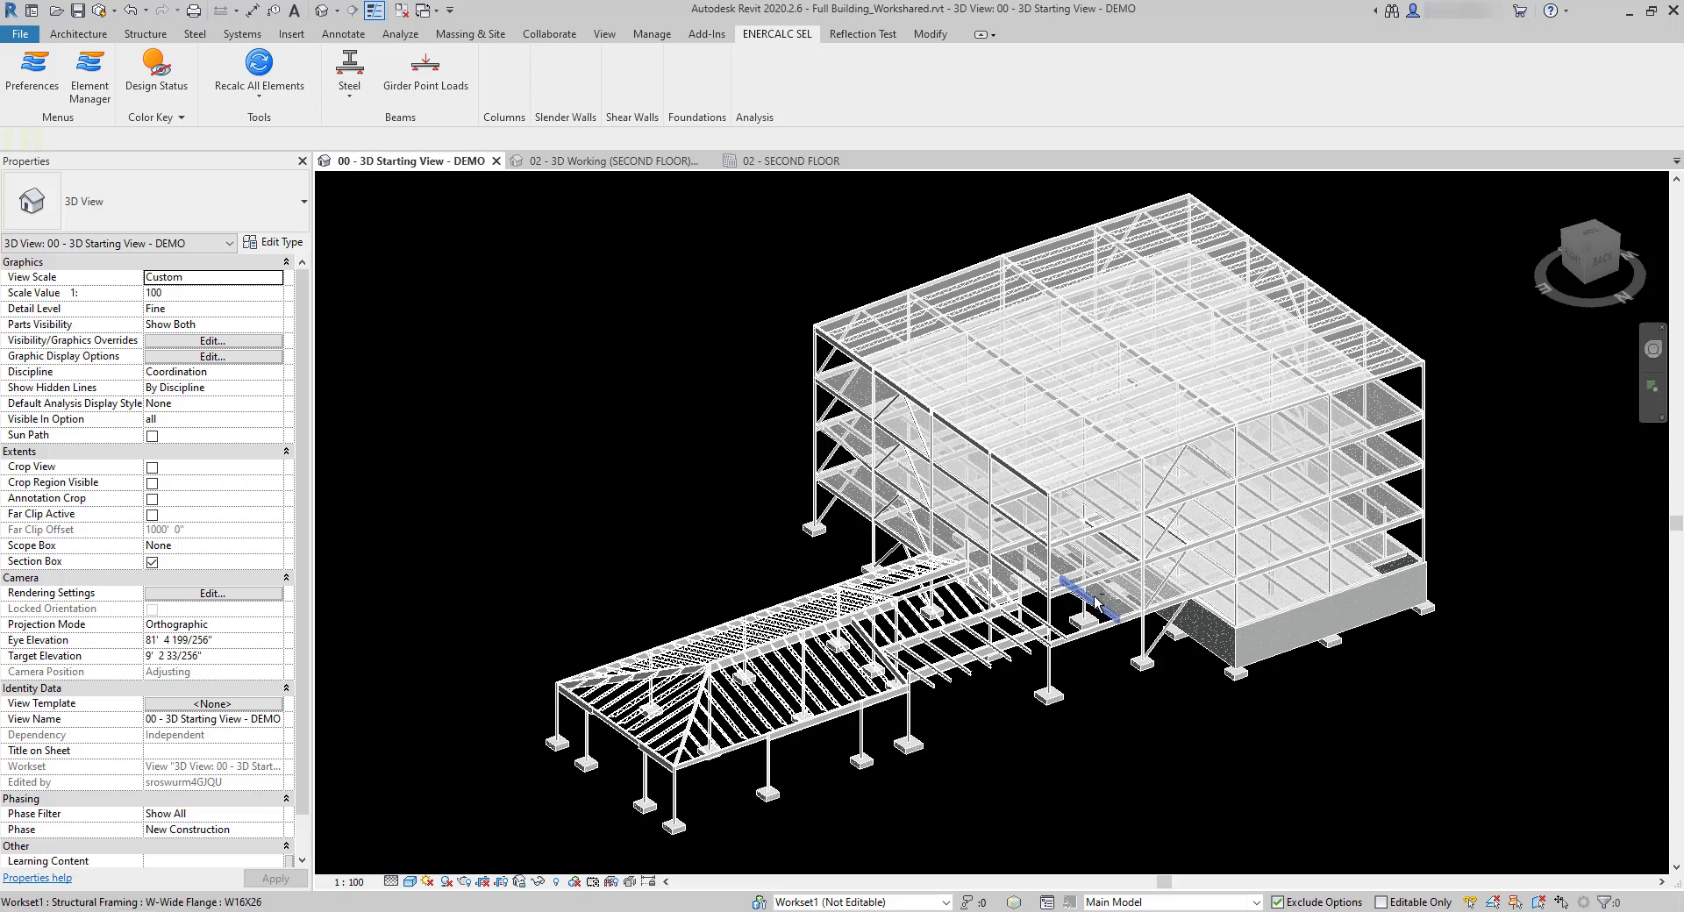
- Examine the second-floor cantilevered framing in the 3D starting view, the 3D working view and the SECOND FLOOR structural plan
{"action": "mouse_move", "coordinate": [1063, 665]}
{"action": "middle_mouse_down", "text": "shift"}
{"action": "mouse_move", "coordinate": [1092, 667]}
{"action": "mouse_move", "coordinate": [1099, 538]}
{"action": "mouse_move", "coordinate": [1035, 601]}
{"action": "mouse_move", "coordinate": [1095, 593]}
{"action": "mouse_move", "coordinate": [1069, 613]}
{"action": "mouse_move", "coordinate": [1070, 657]}
{"action": "middle_mouse_up", "text": "shift"}
{"action": "scroll", "coordinate": [1062, 665], "scroll_direction": "up", "scroll_amount": 10}
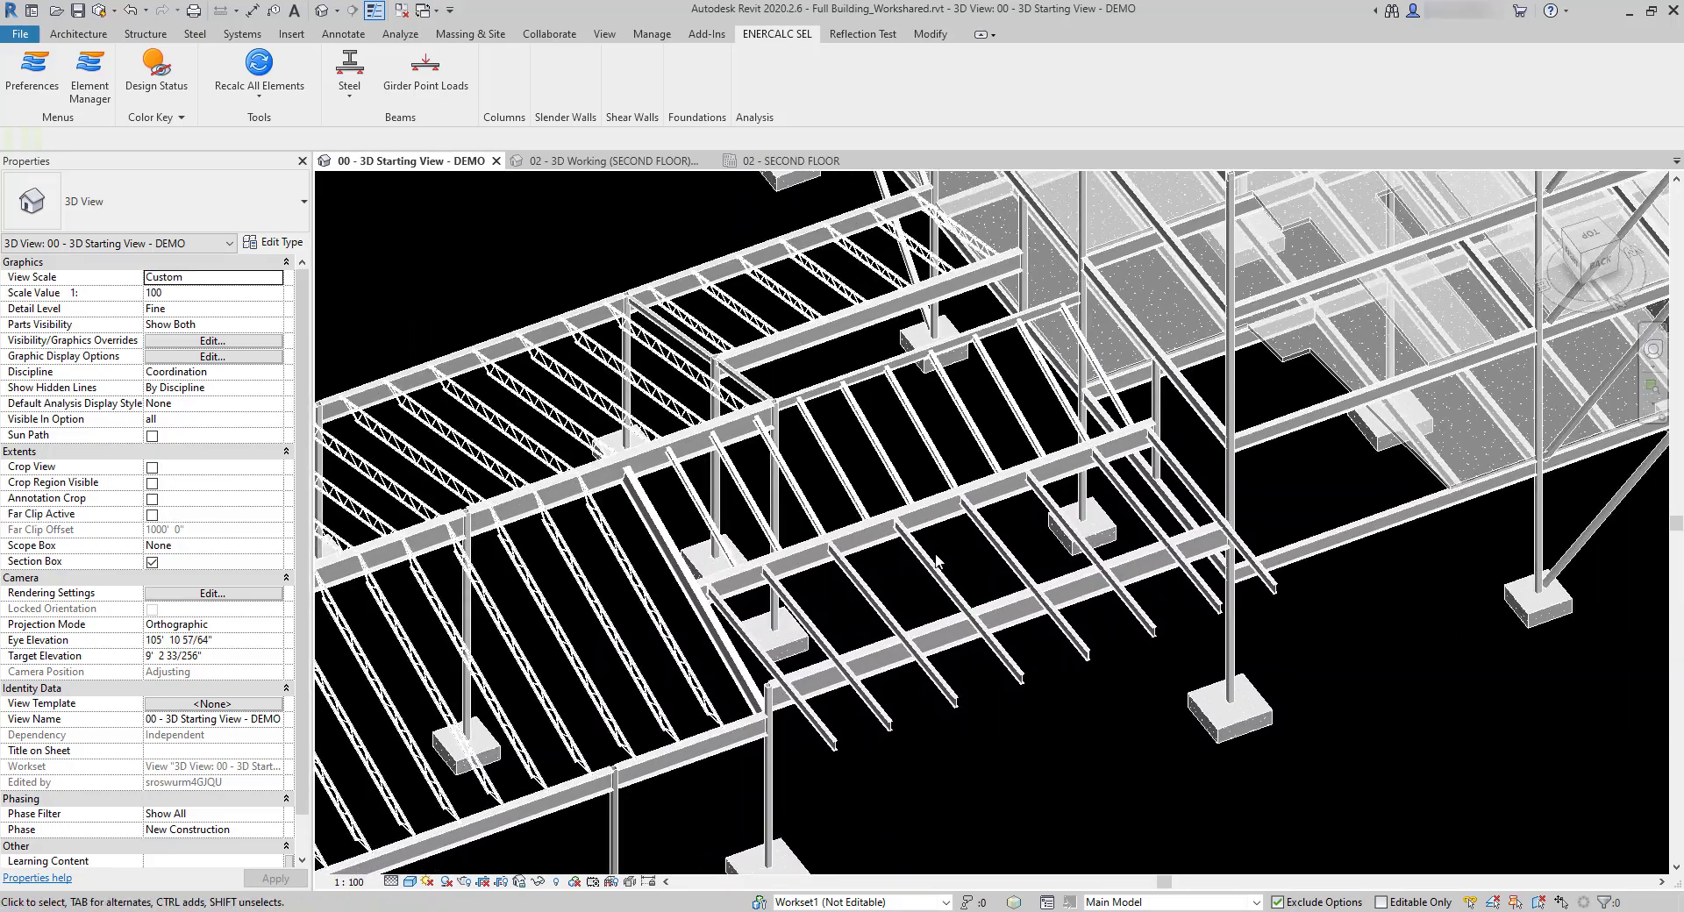
{"action": "left_click", "coordinate": [614, 160]}
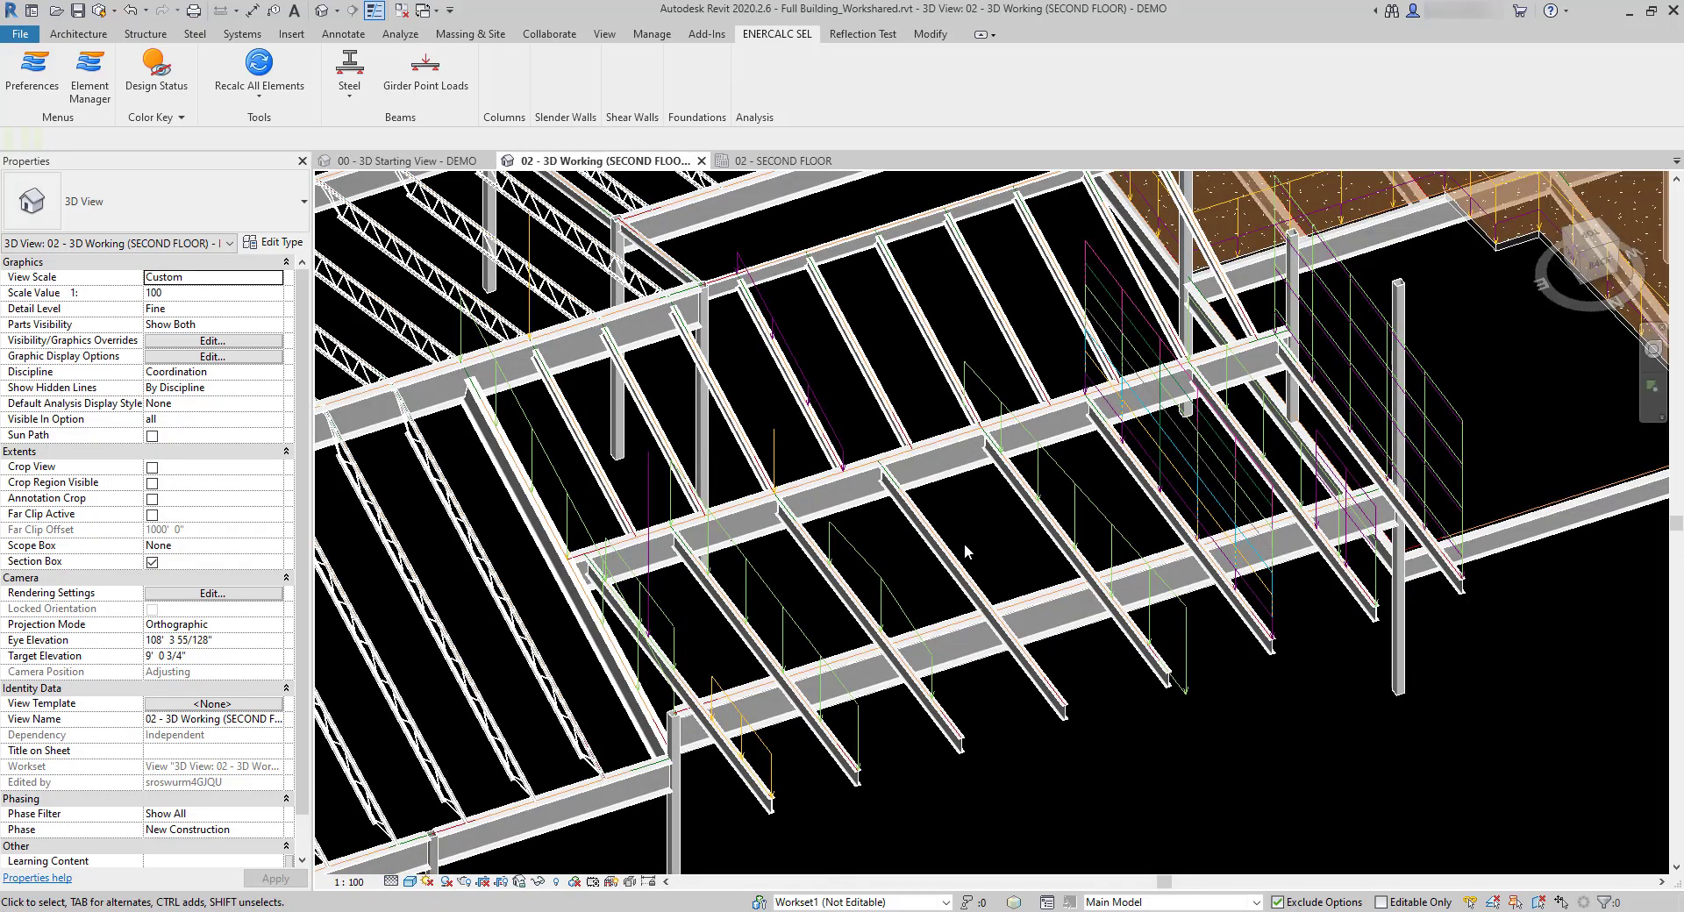
{"action": "middle_click_drag", "start_coordinate": [982, 566], "coordinate": [964, 487], "text": "shift"}
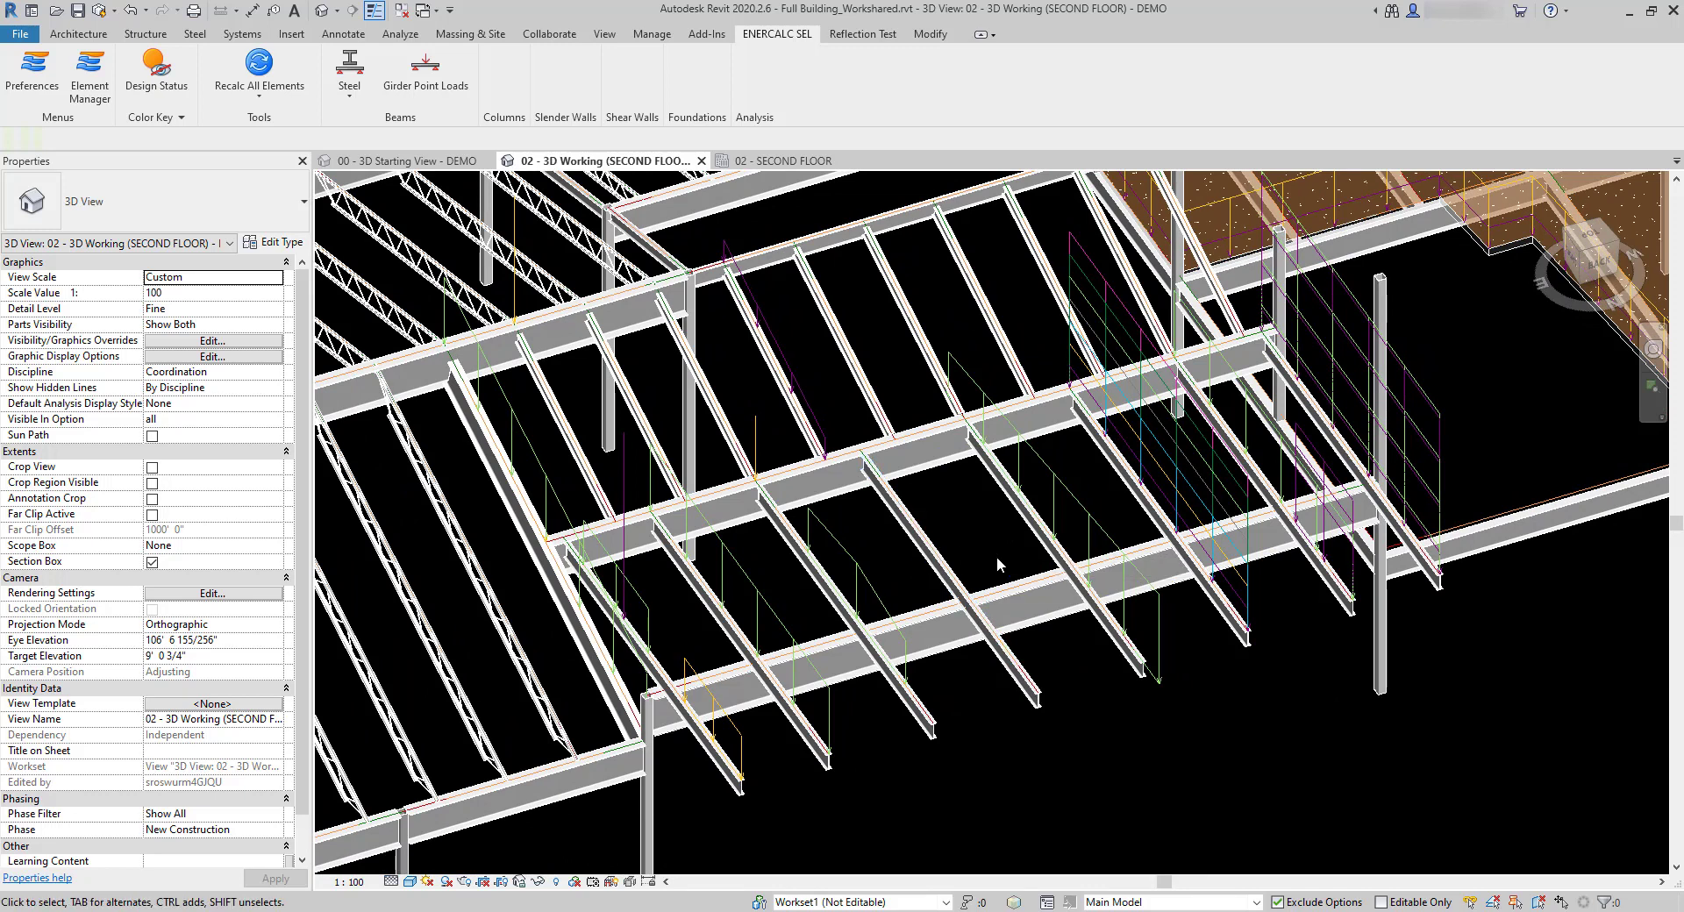
{"action": "left_click", "coordinate": [772, 165]}
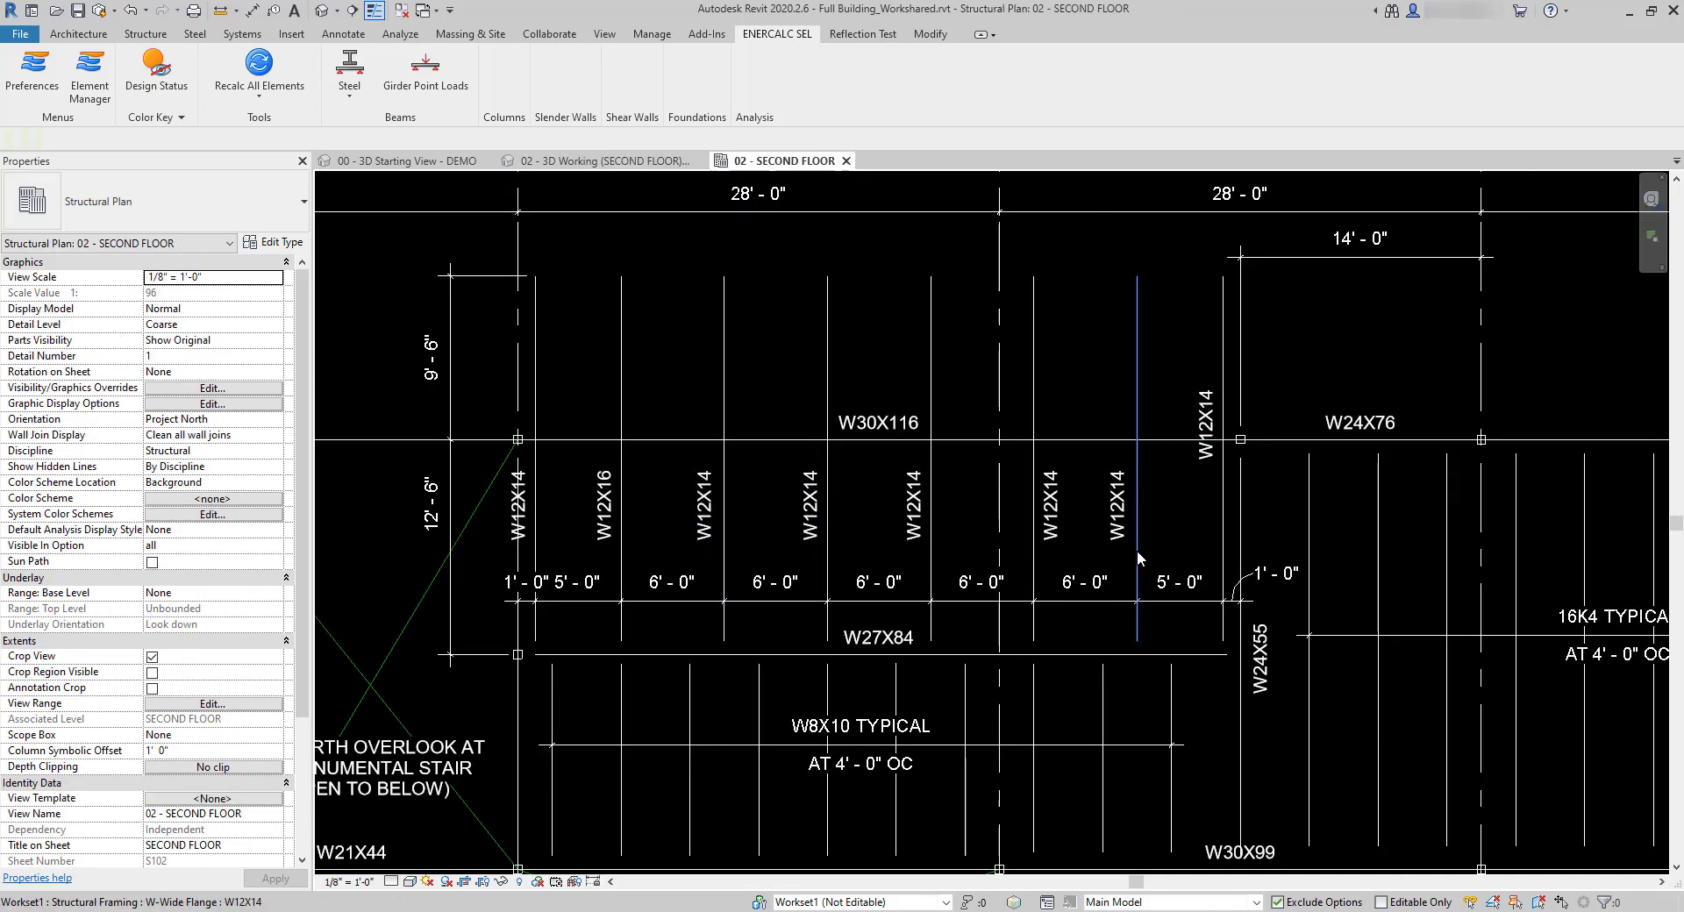
{"action": "left_click", "coordinate": [629, 163]}
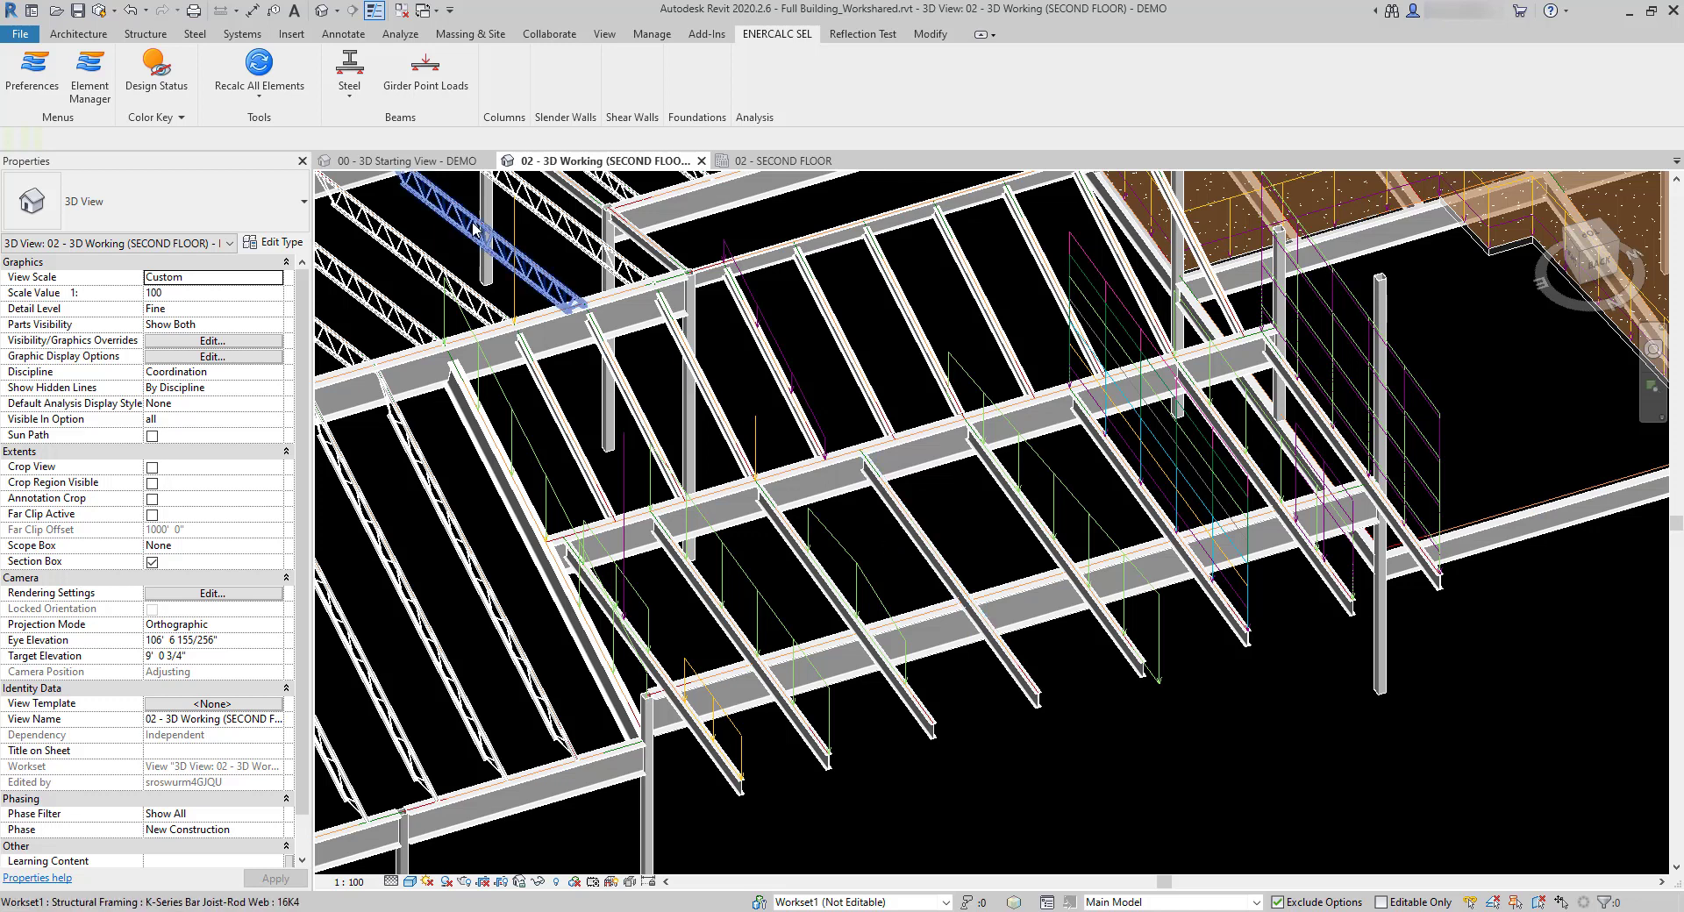
{"action": "left_click", "coordinate": [400, 34]}
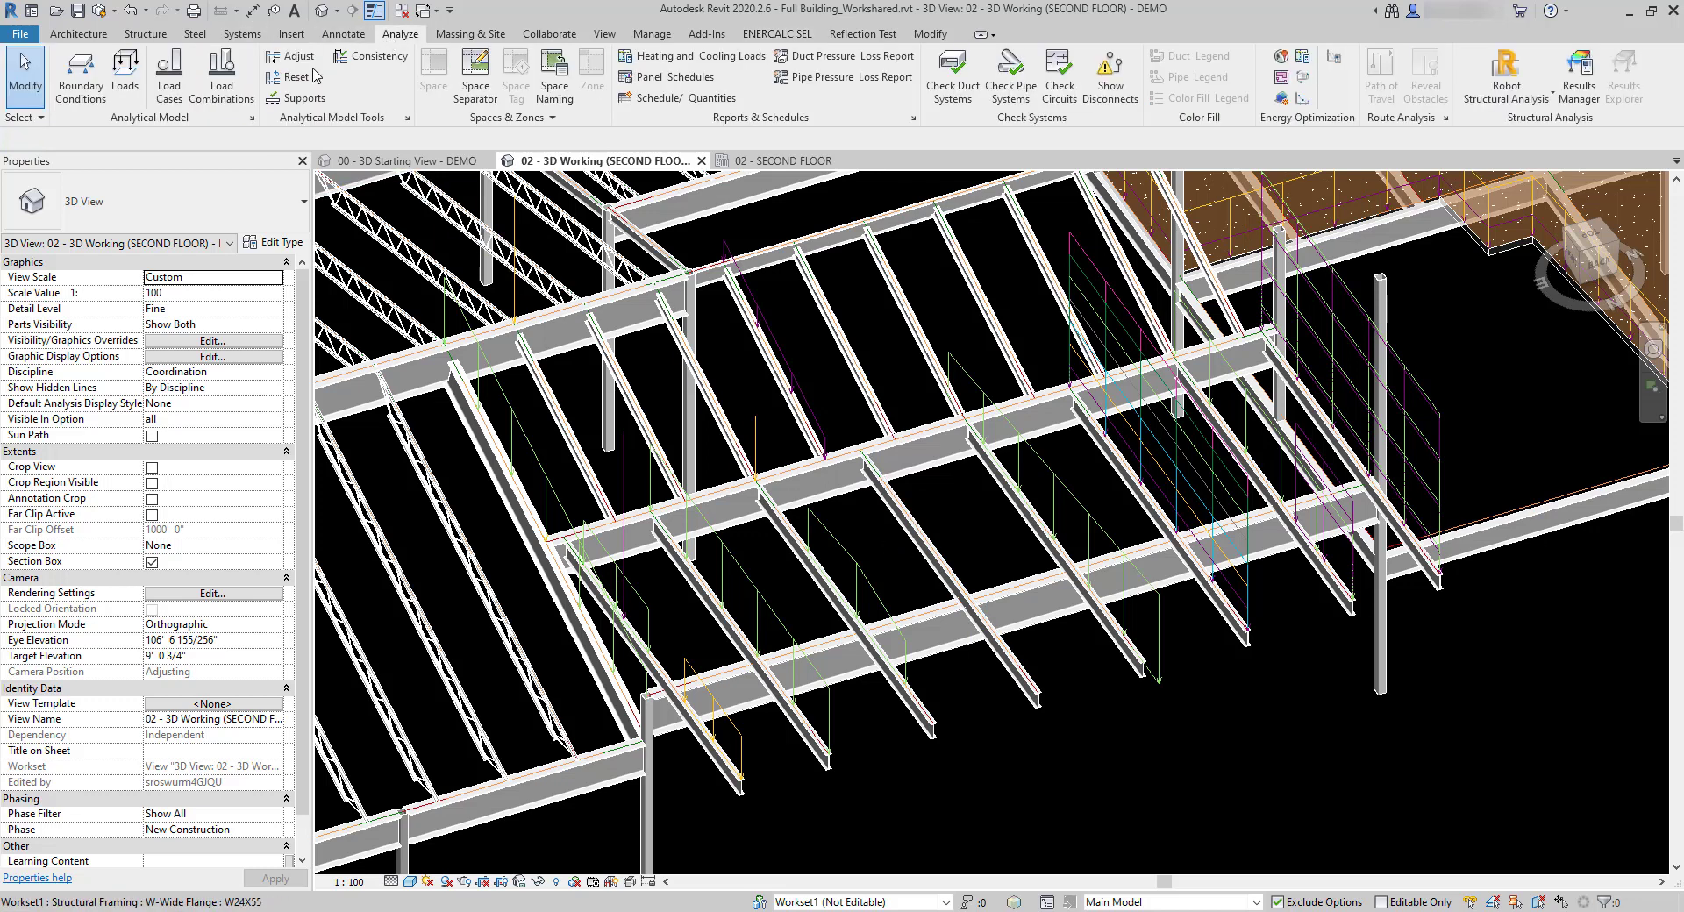
{"action": "left_click", "coordinate": [132, 101]}
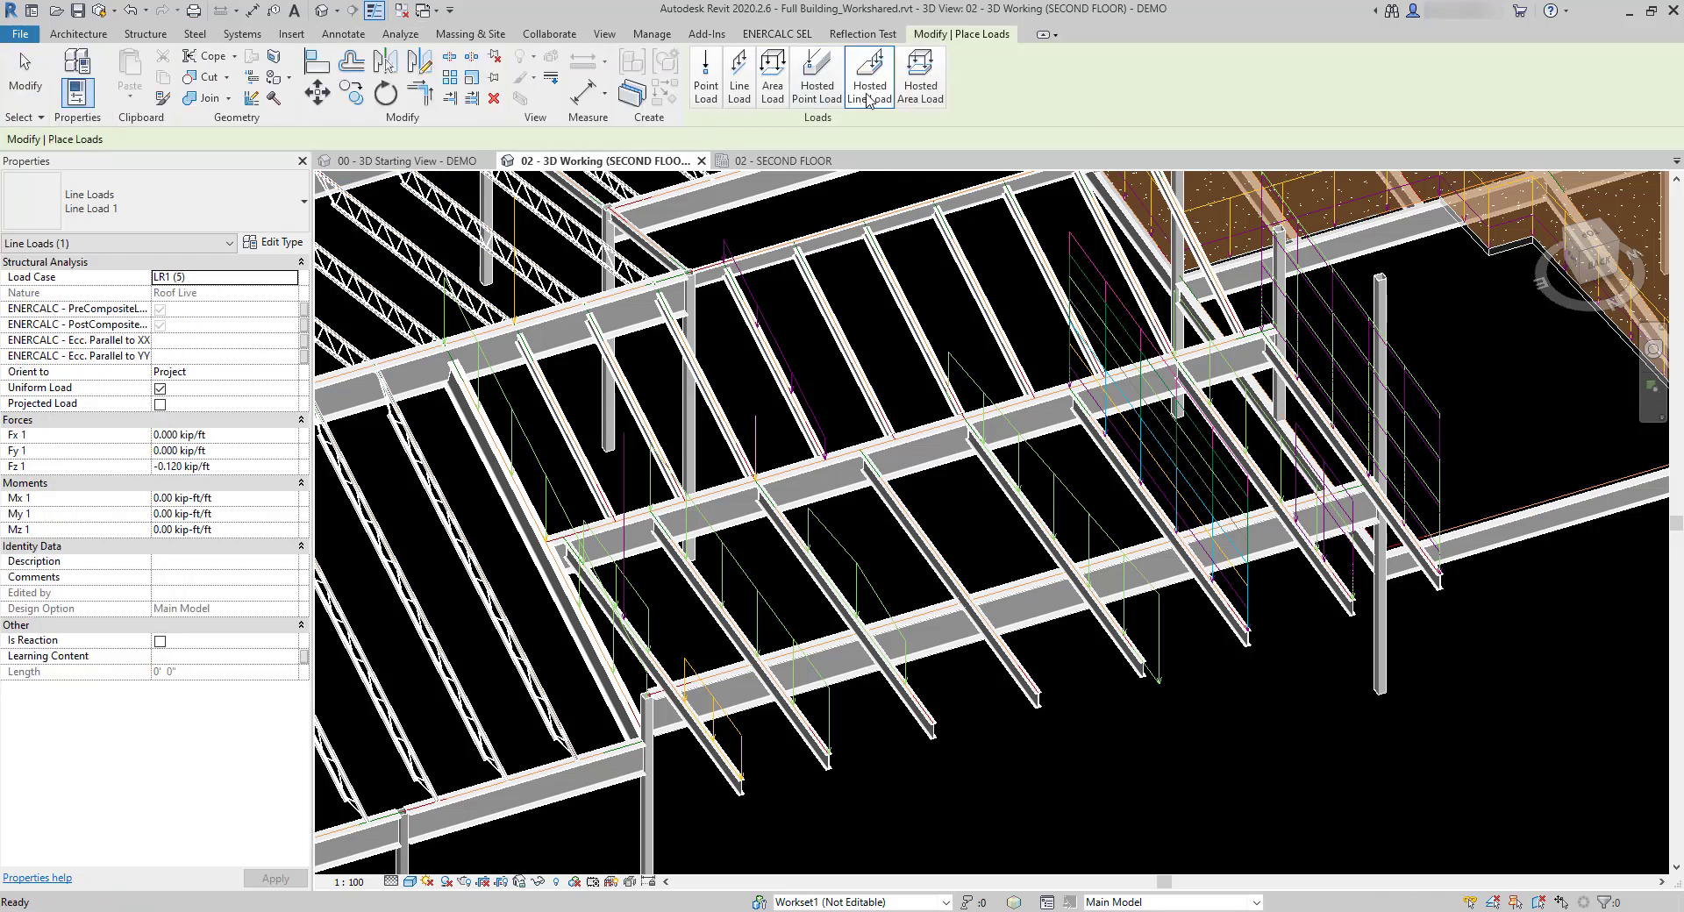
{"action": "left_click", "coordinate": [292, 278]}
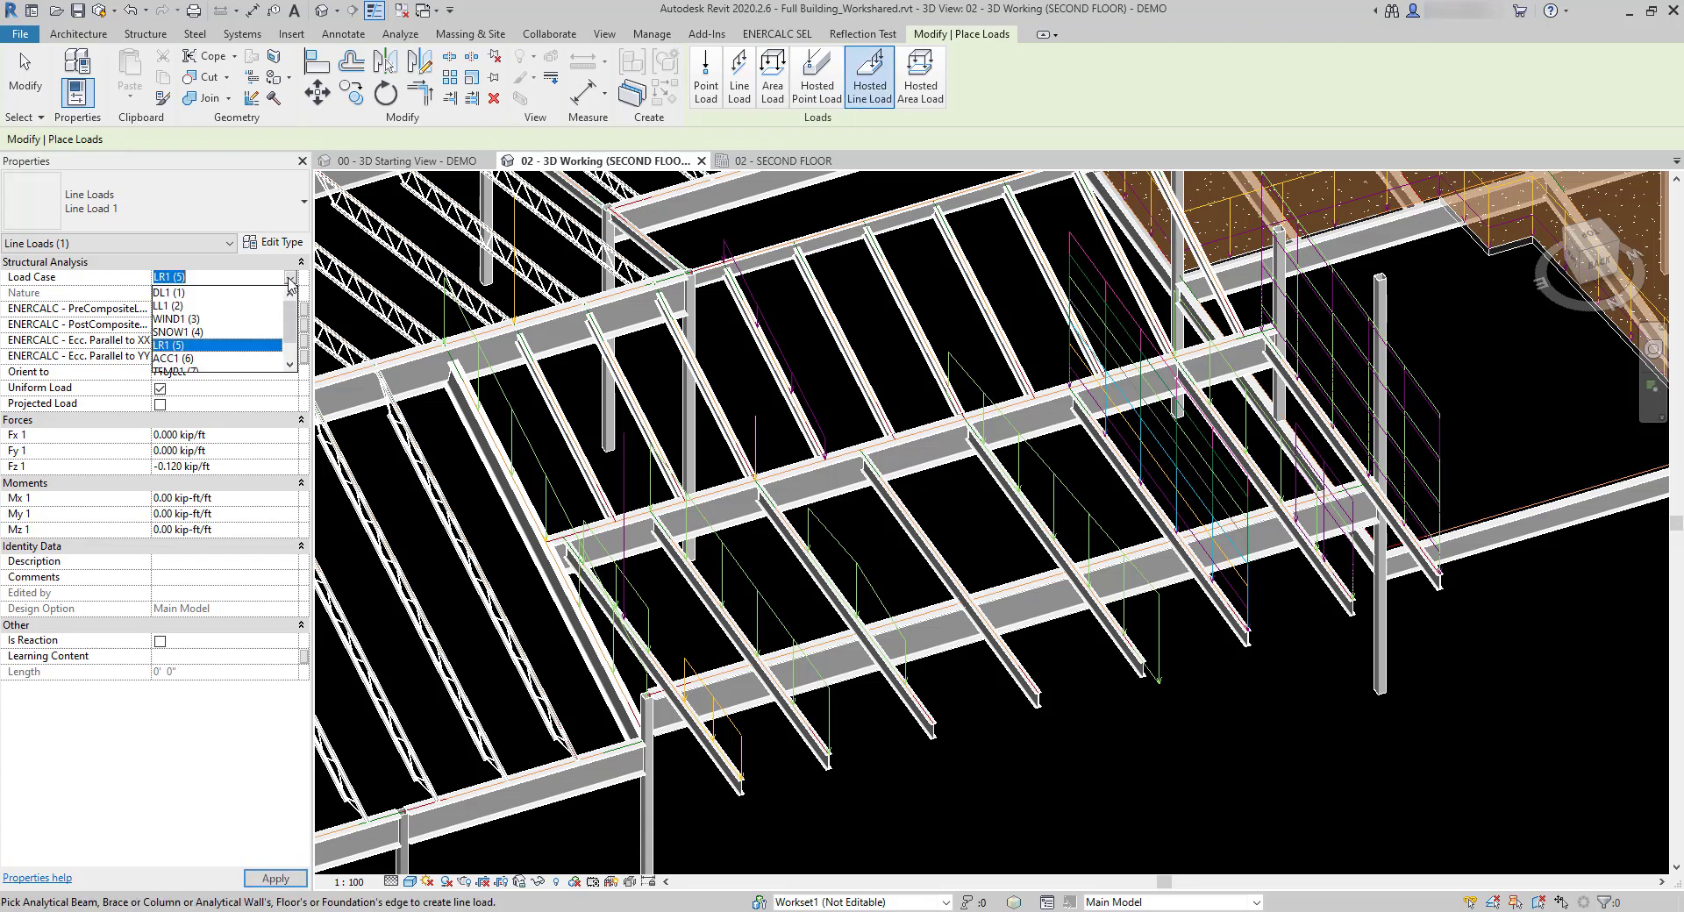
{"action": "left_click", "coordinate": [291, 278]}
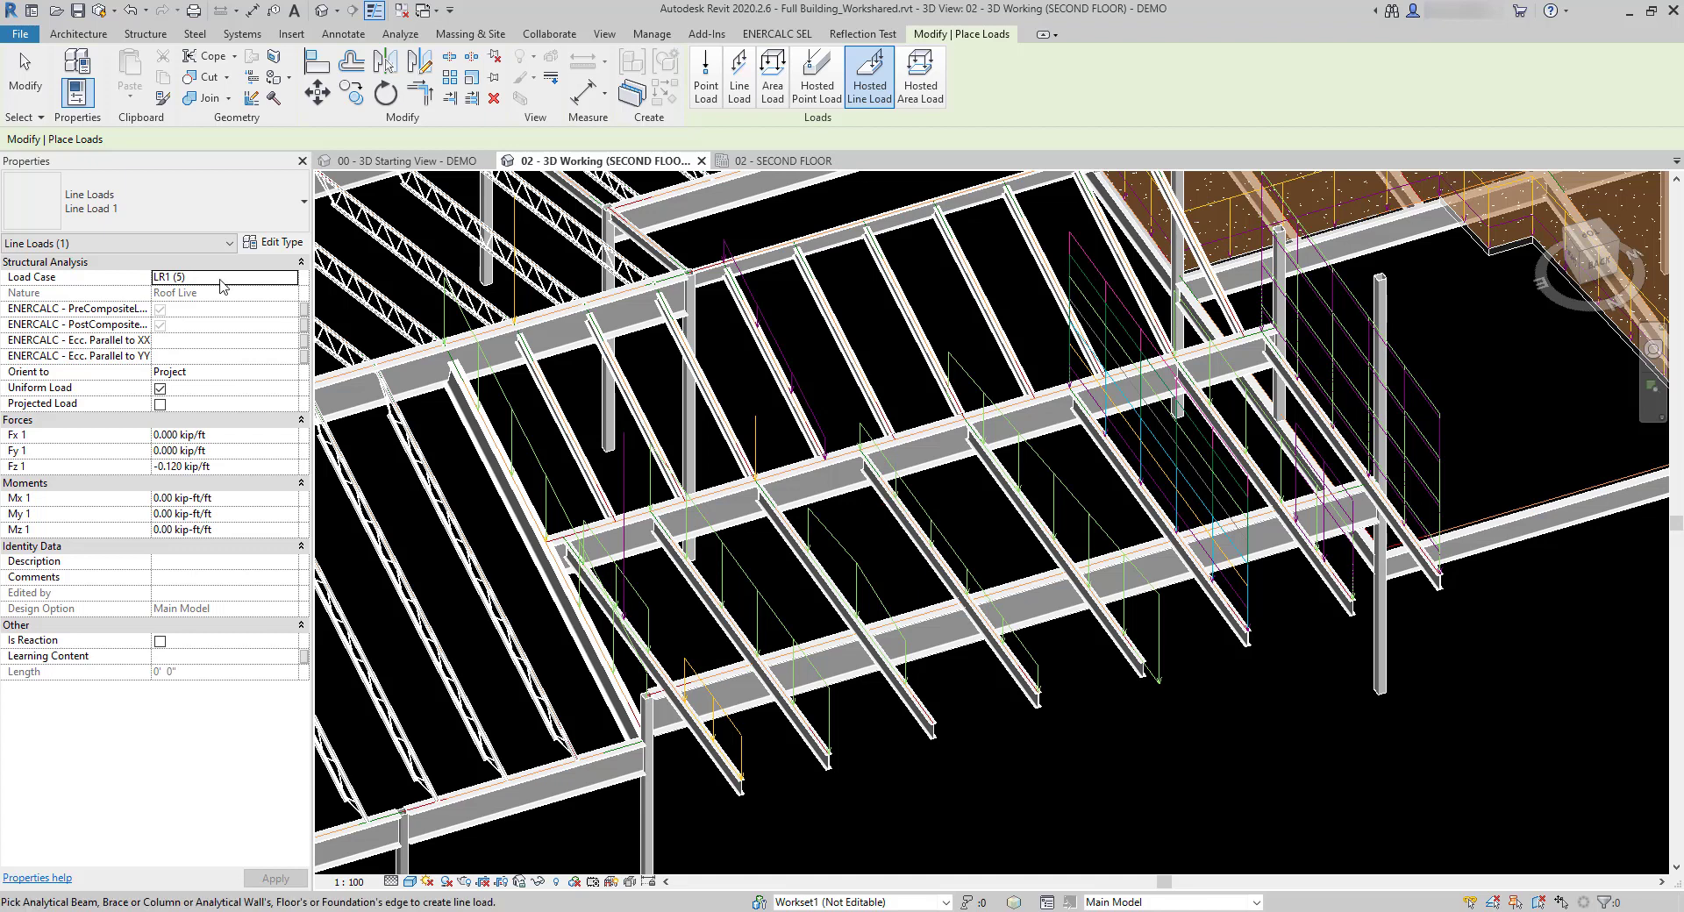
{"action": "left_click", "coordinate": [290, 279]}
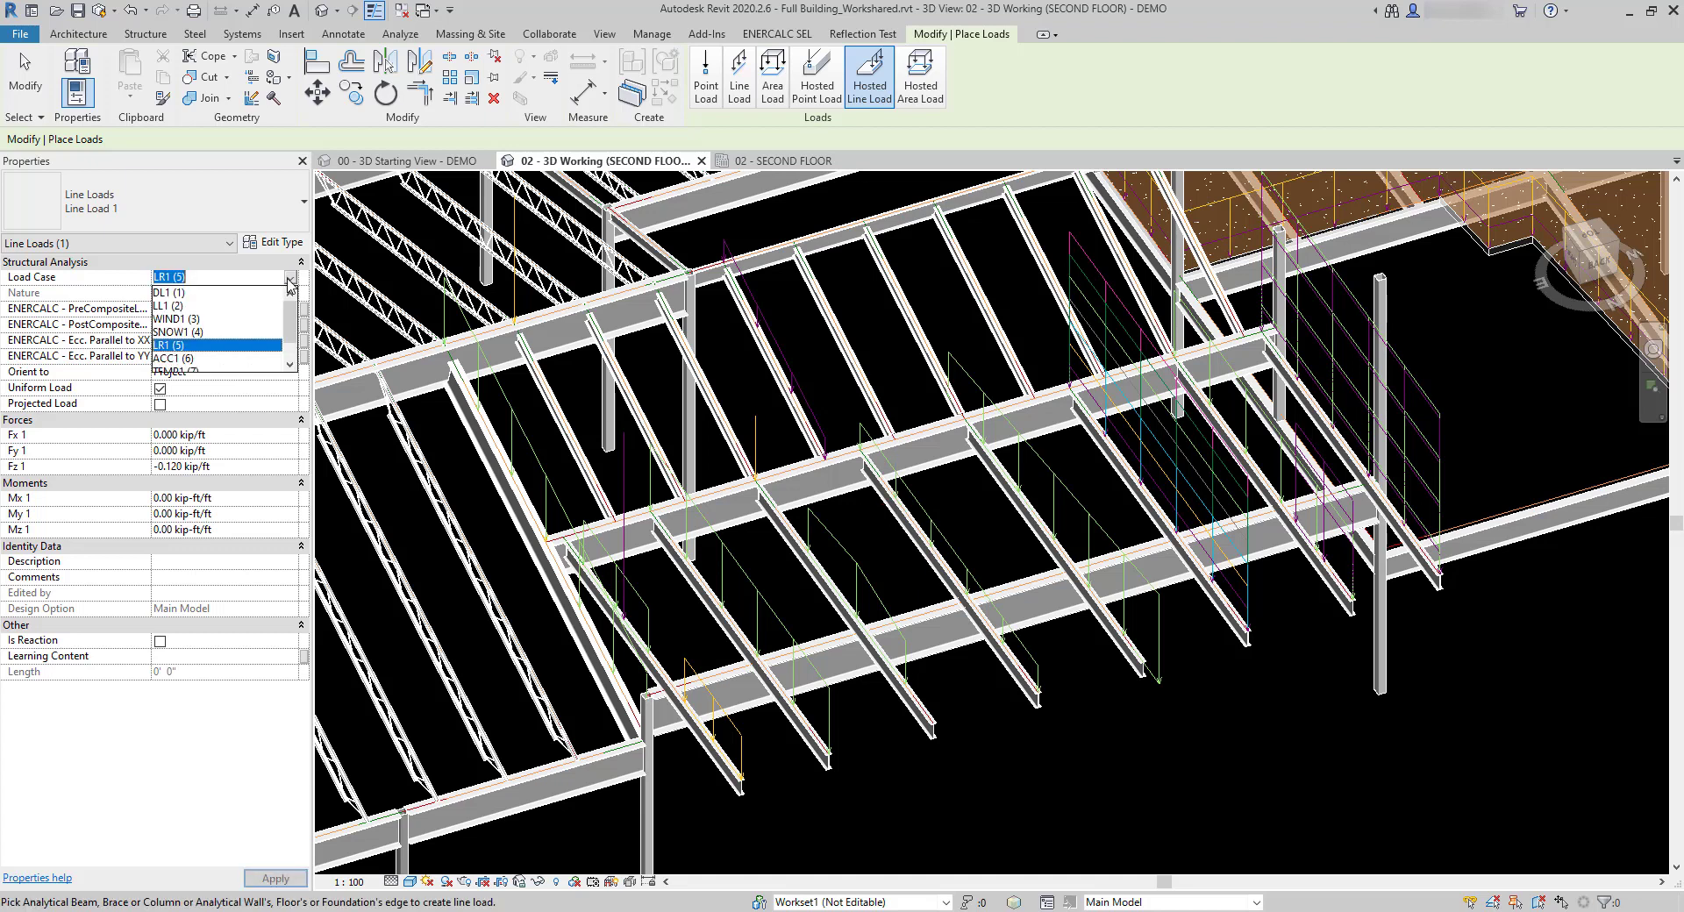
{"action": "left_click", "coordinate": [215, 293]}
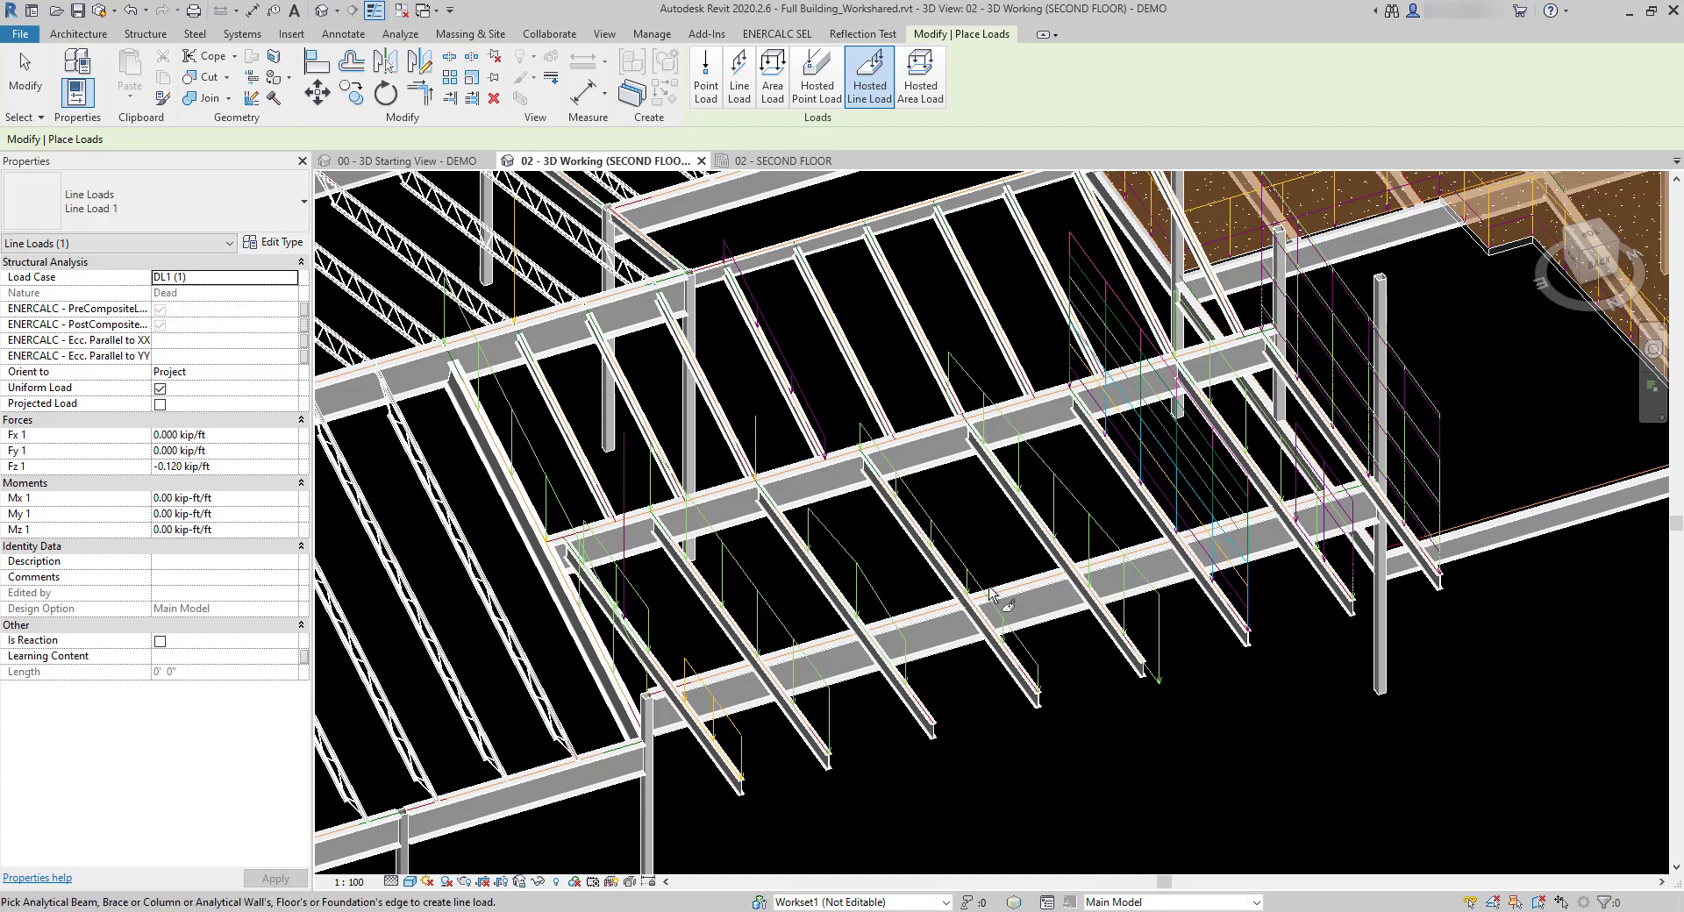
{"action": "key", "text": "Escape"}
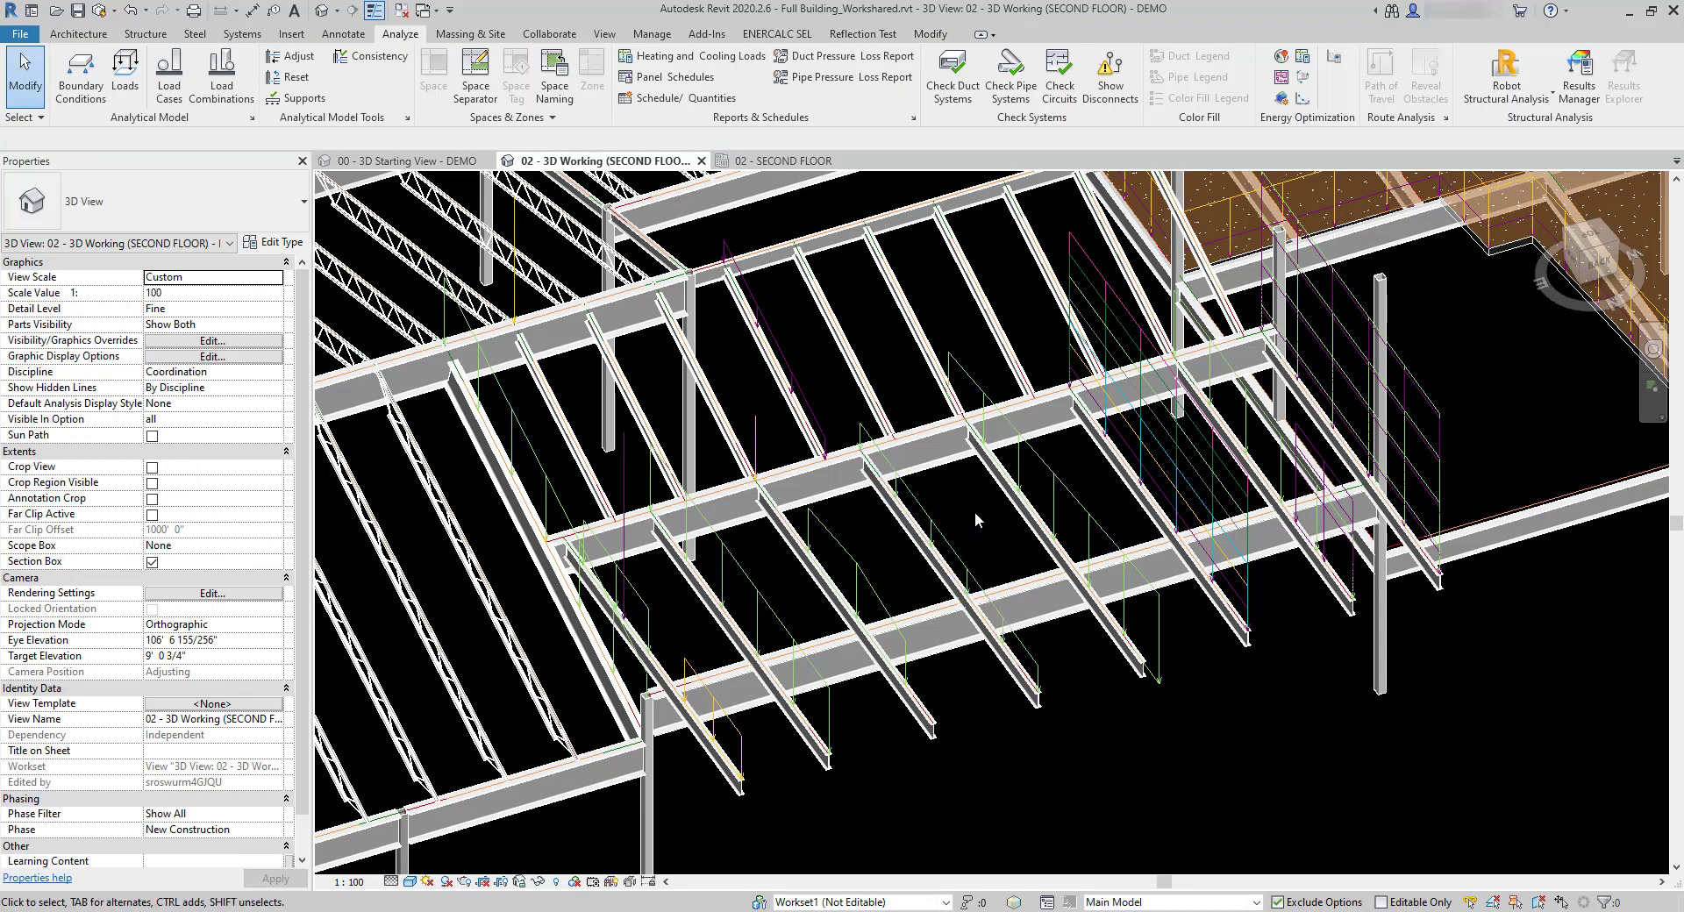
- Select the line loads on the middle cantilevered W12X14 beam and inspect the selection by category
{"action": "left_click_drag", "start_coordinate": [976, 512], "coordinate": [935, 532]}
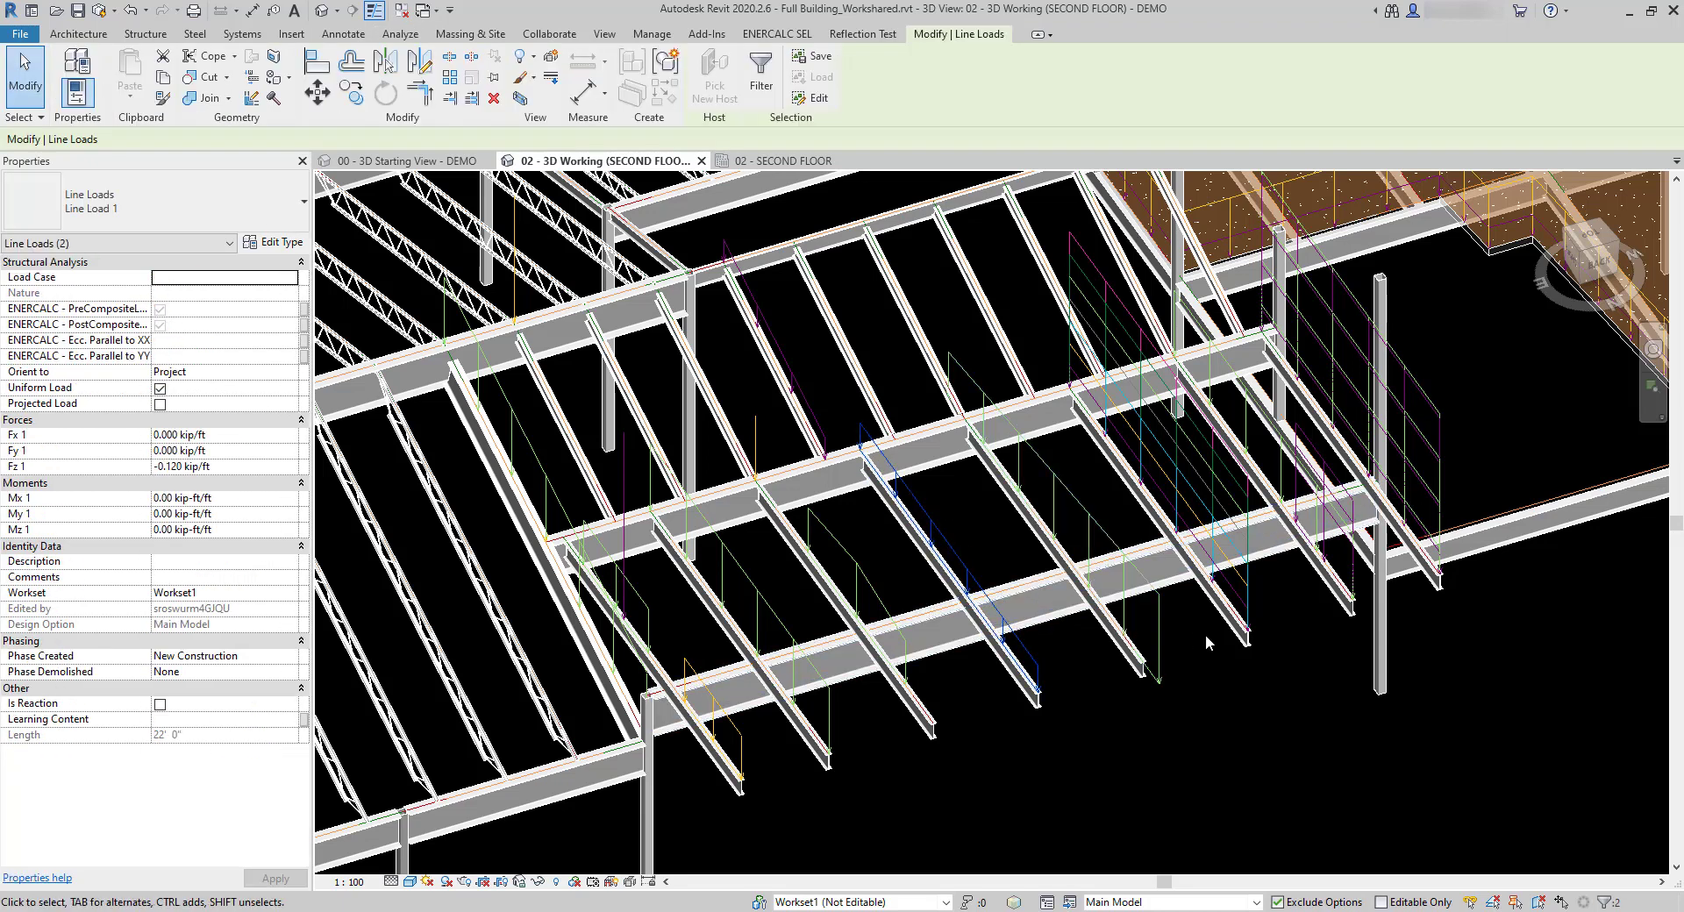
{"action": "scroll", "coordinate": [1108, 659], "scroll_direction": "up", "scroll_amount": 2}
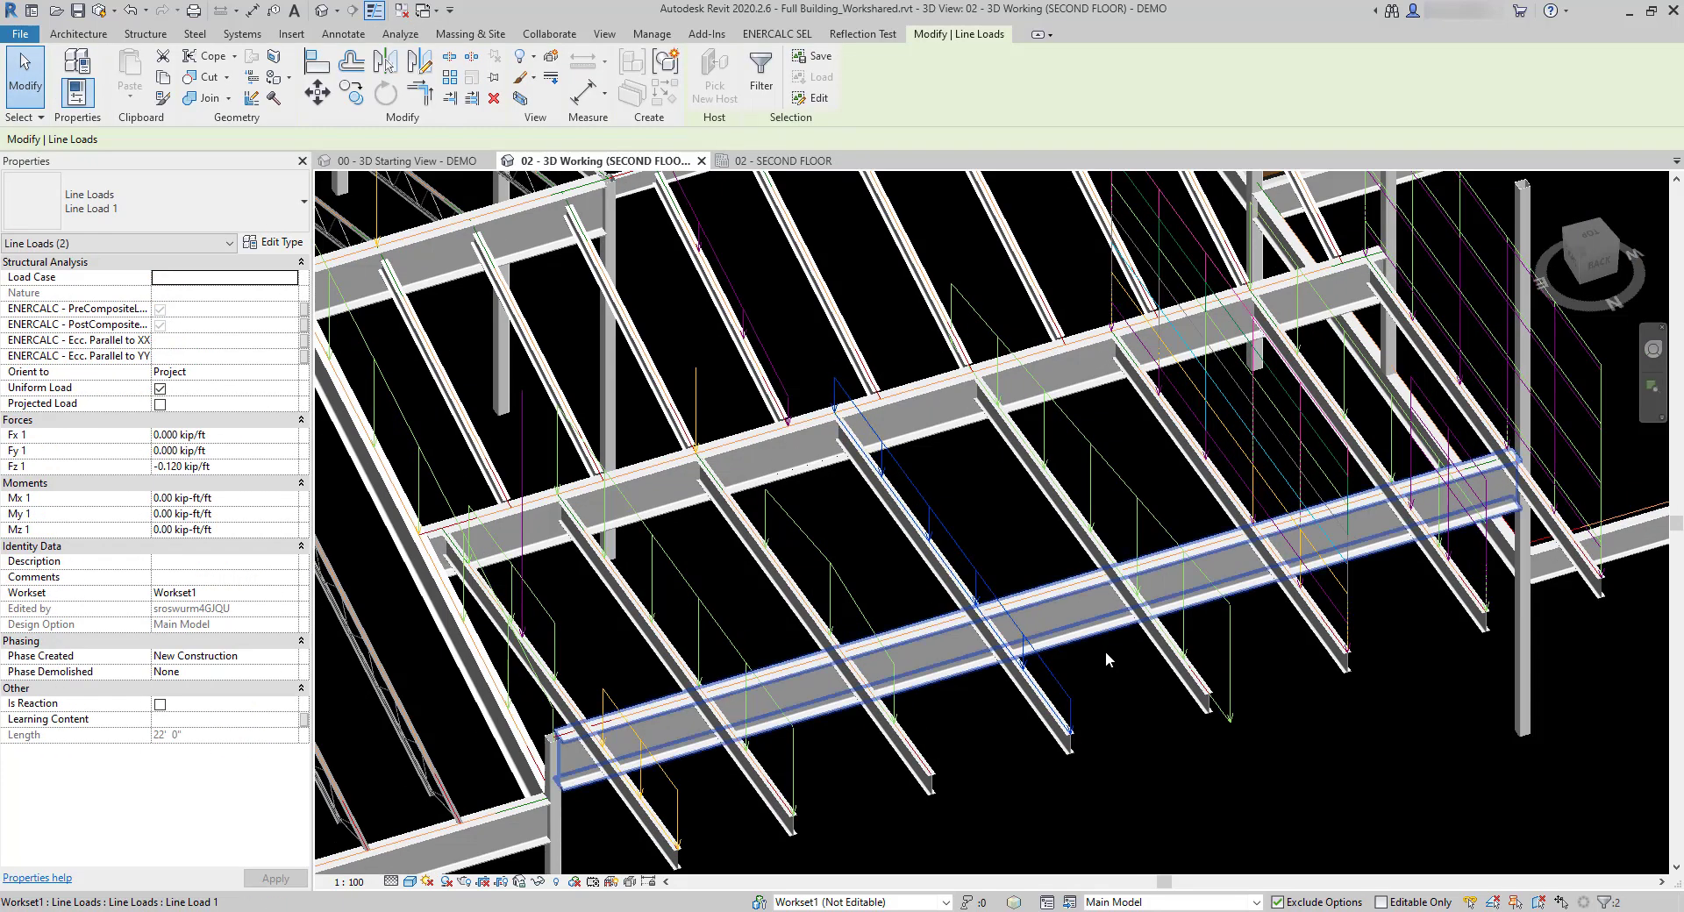
{"action": "left_click", "coordinate": [1606, 902]}
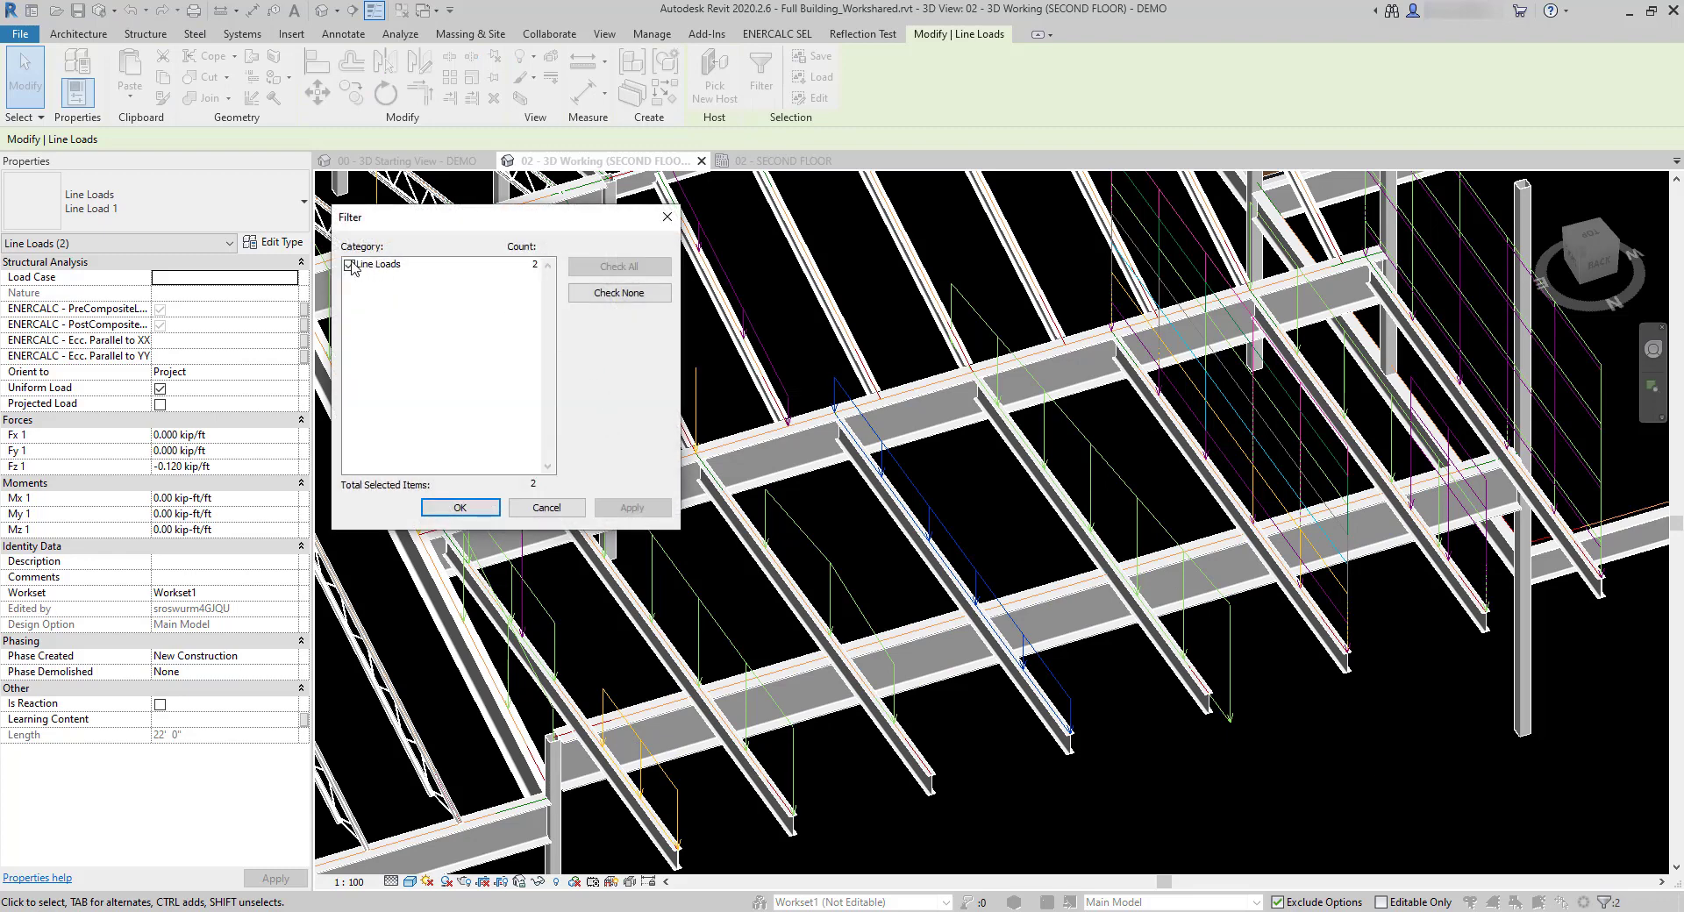
{"action": "left_click", "coordinate": [667, 224]}
{"action": "left_click", "coordinate": [1021, 488]}
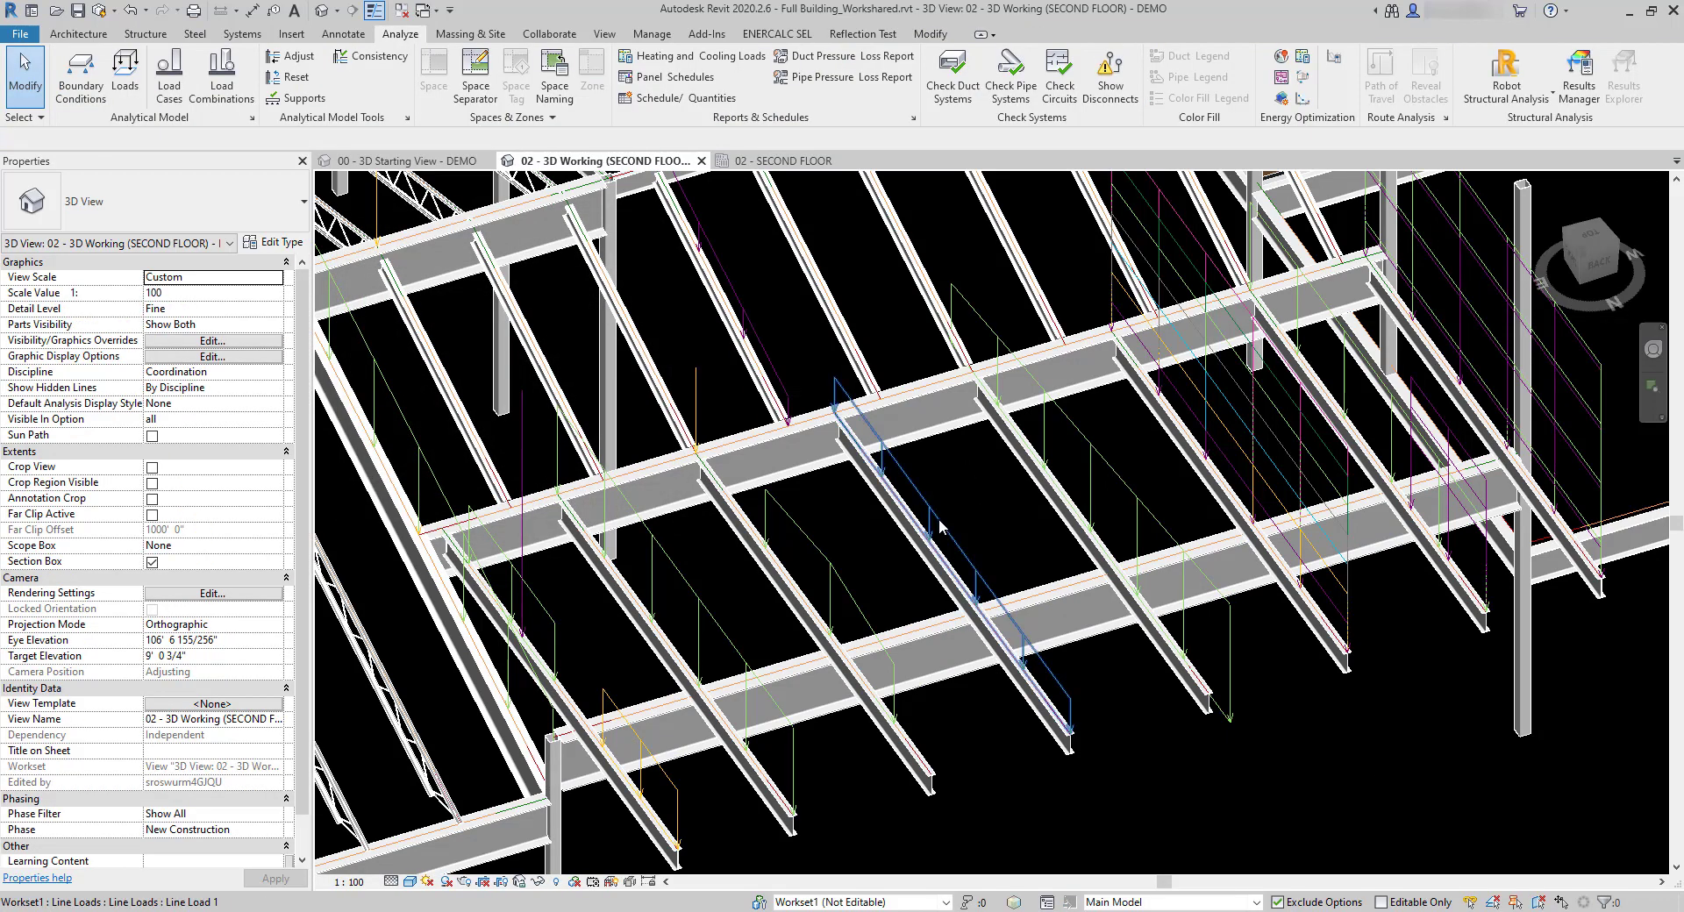
- Start an ENERCALC steel beam design for the middle cantilevered W12X14 beam, confirming the suggested supports and tributary beams and skipping LR reduction
{"action": "middle_click_drag", "start_coordinate": [1021, 488], "coordinate": [970, 539], "text": "shift"}
{"action": "left_click", "coordinate": [777, 33]}
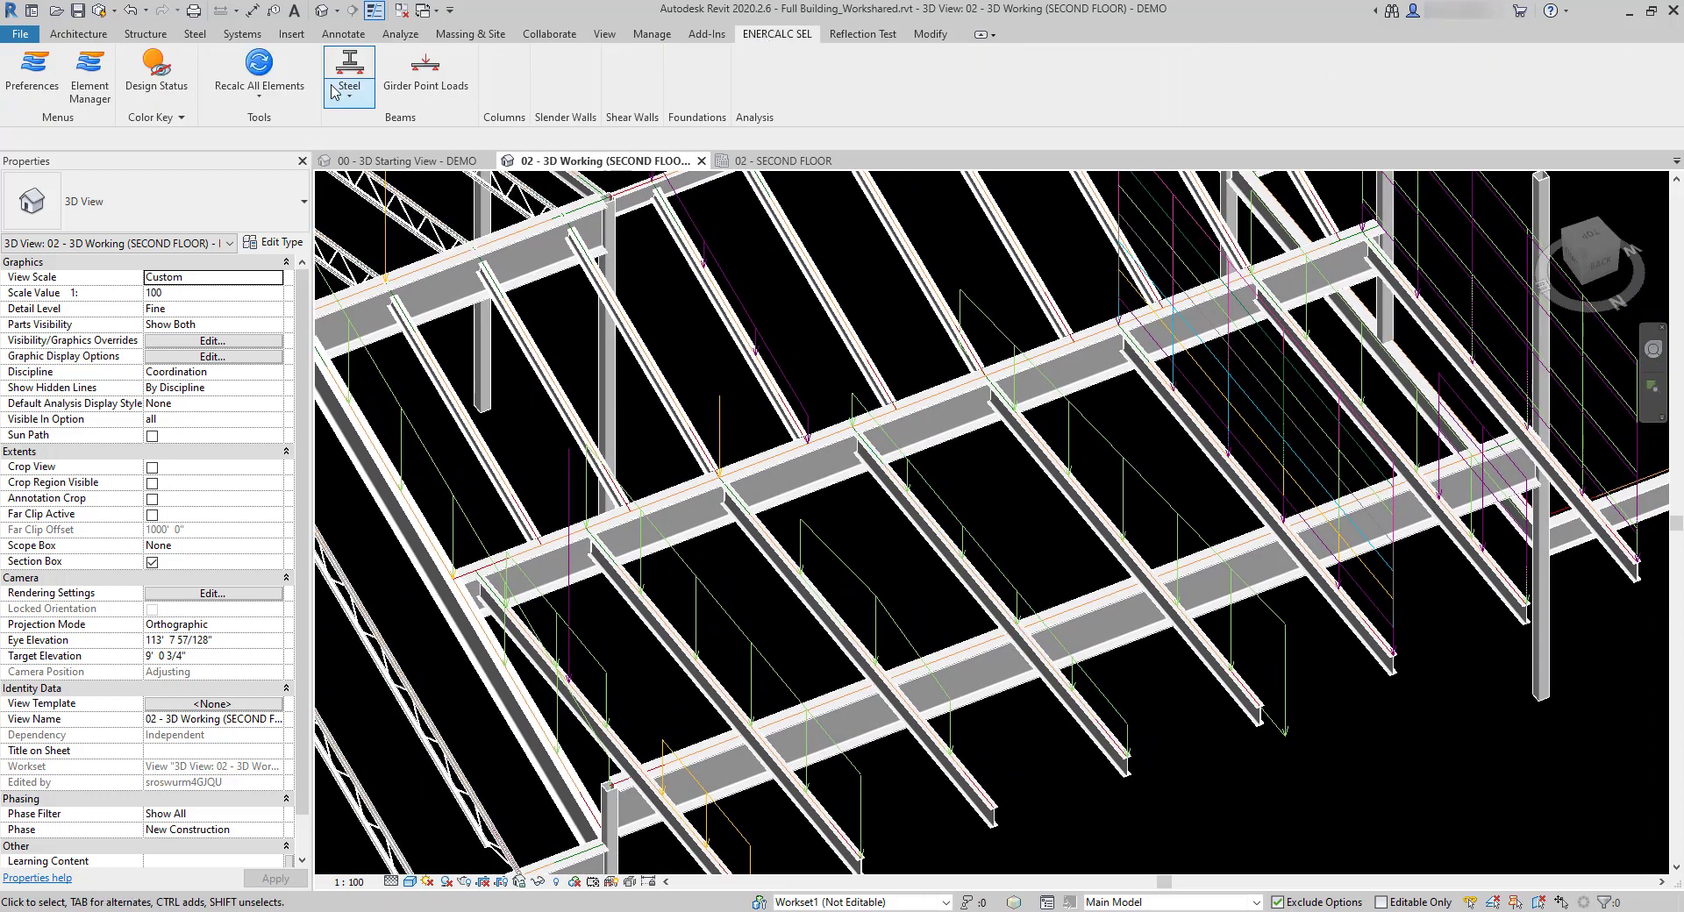
{"action": "left_click", "coordinate": [917, 540]}
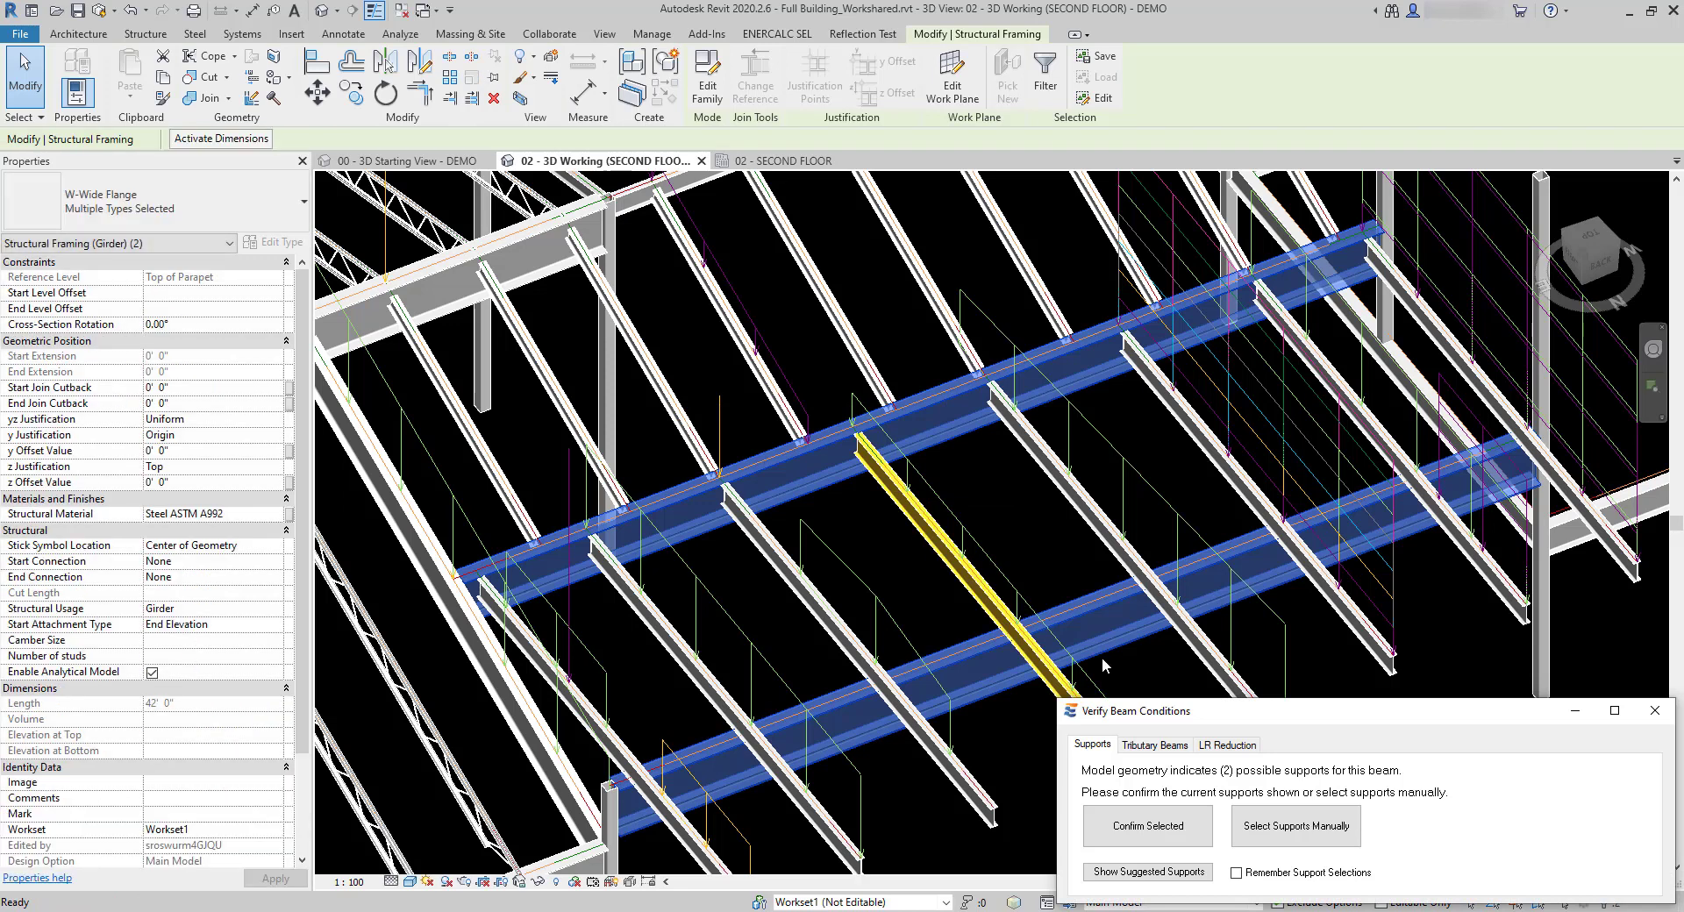
{"action": "left_click", "coordinate": [1165, 844]}
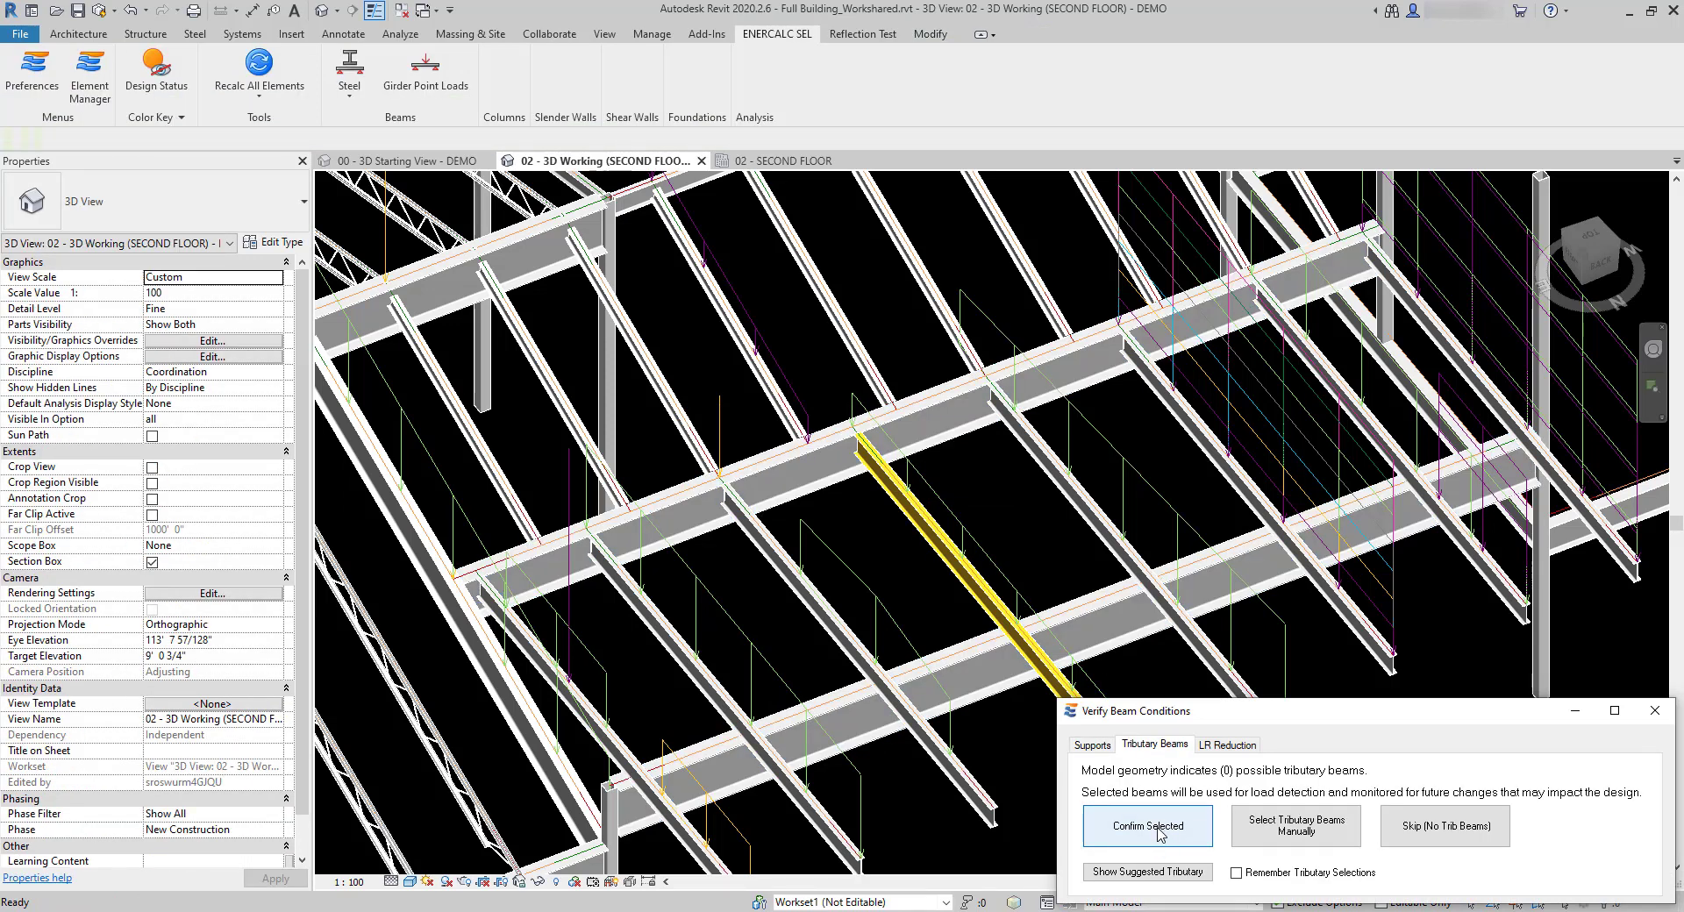
{"action": "left_click", "coordinate": [1161, 834]}
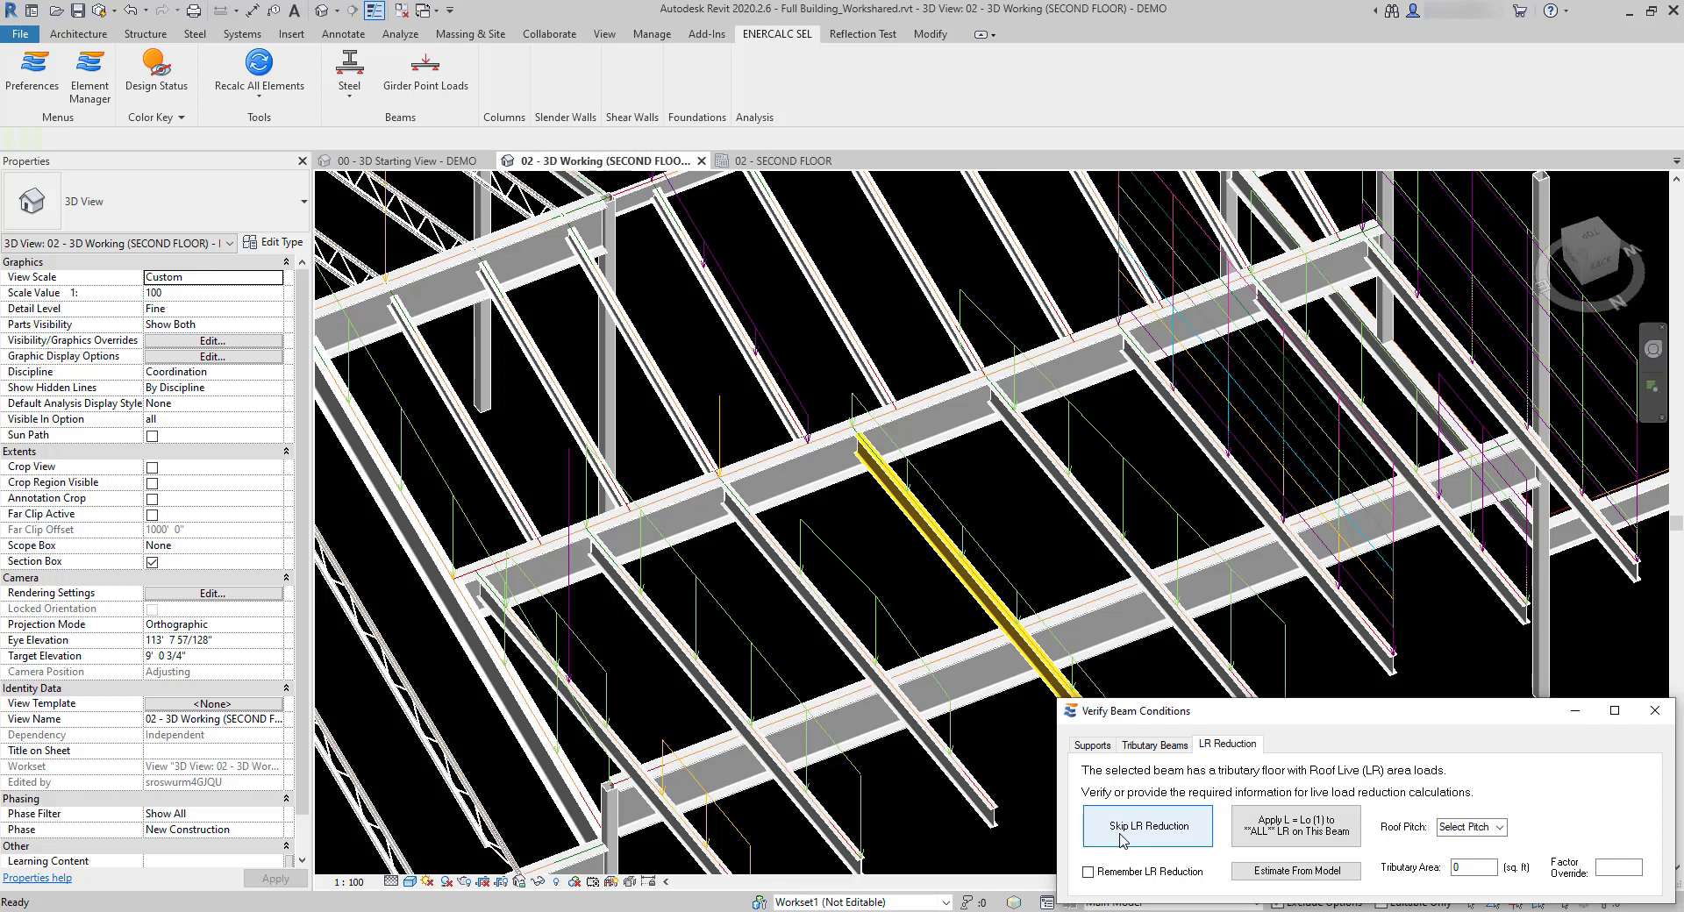
{"action": "left_click", "coordinate": [1122, 837]}
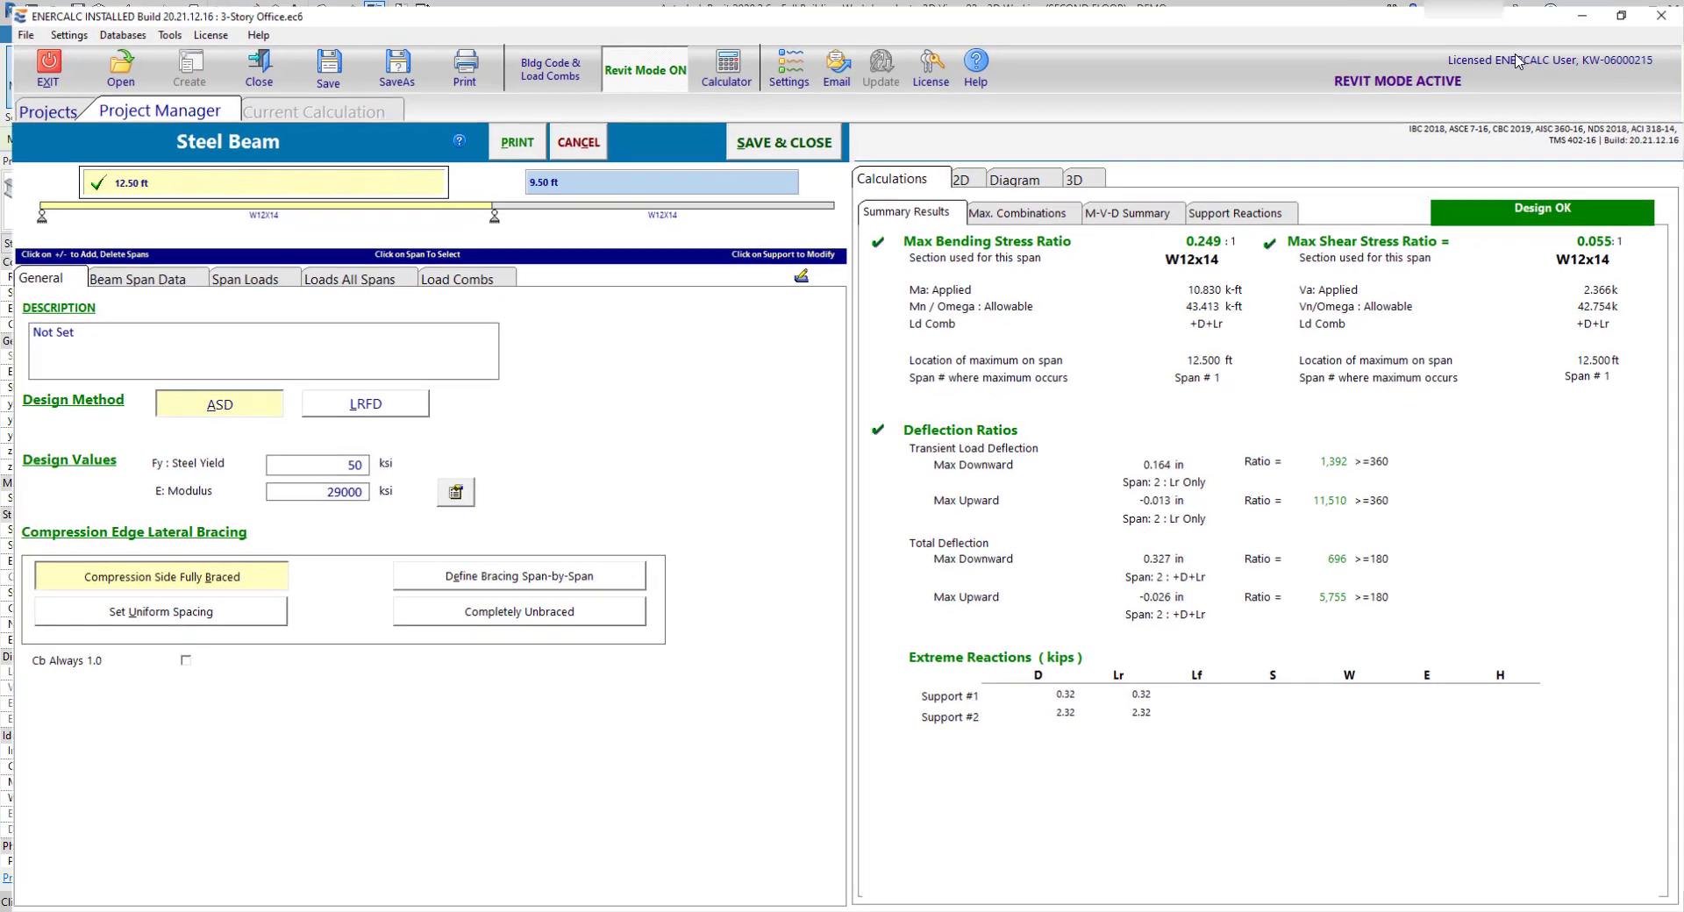
- Review the beam's 2D load diagram, the loads on all spans, the summary calculation results and the individual span loads
{"action": "left_click", "coordinate": [963, 179]}
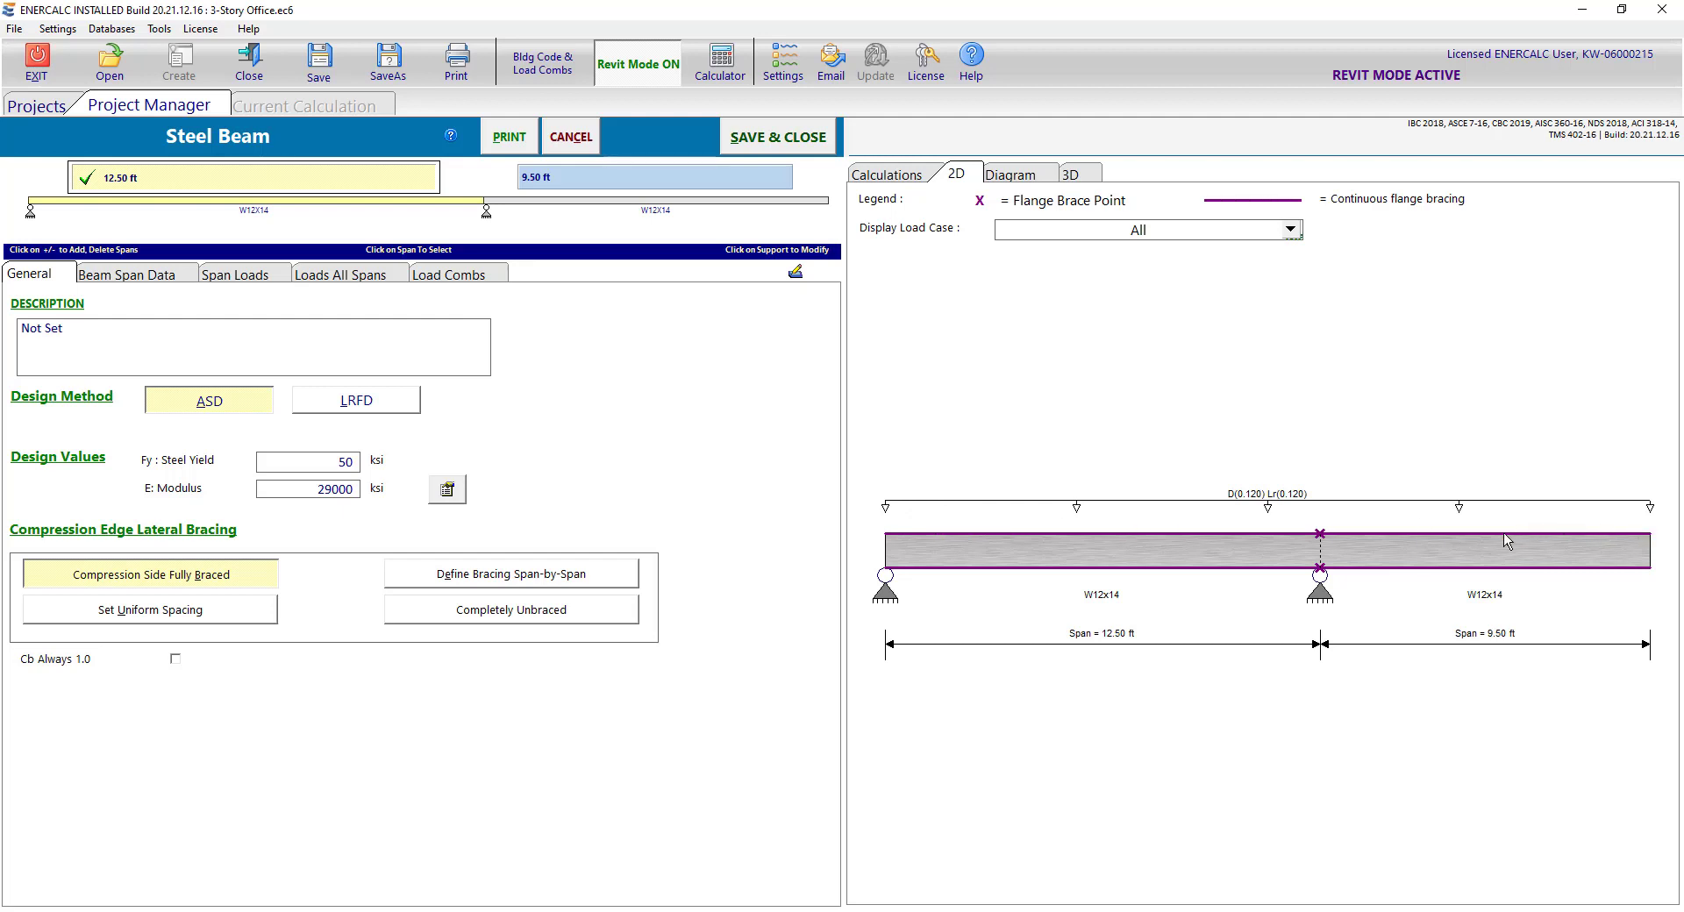
{"action": "left_click", "coordinate": [343, 285]}
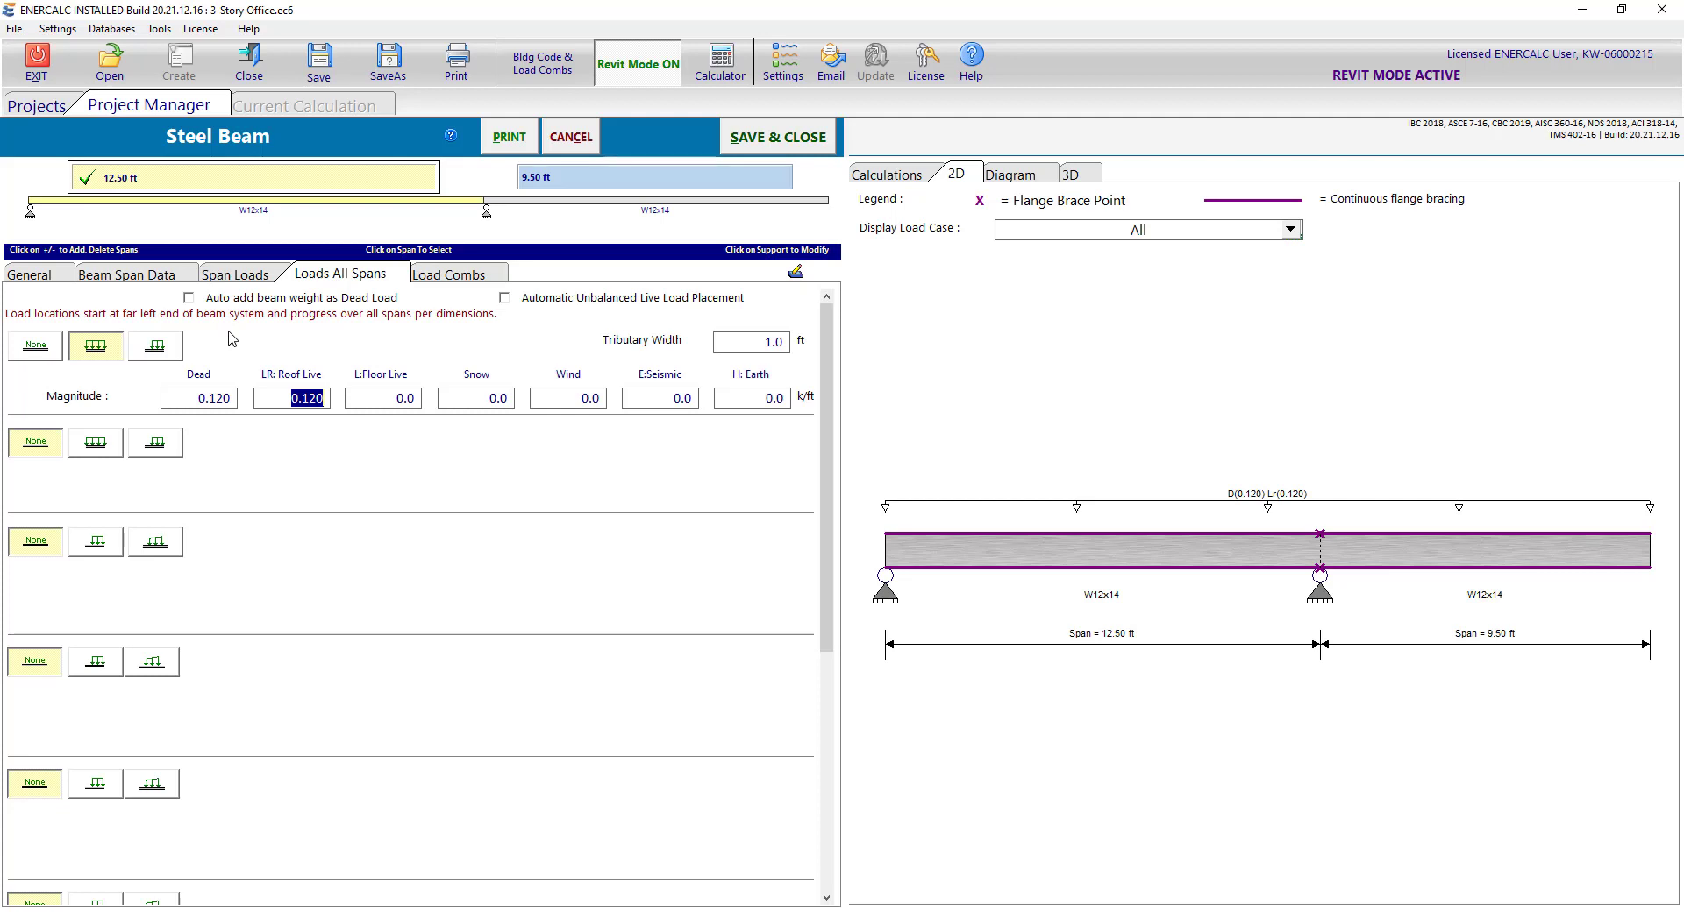
{"action": "left_click", "coordinate": [200, 398]}
{"action": "key", "text": "Tab"}
{"action": "left_click", "coordinate": [772, 342]}
{"action": "left_click", "coordinate": [890, 176]}
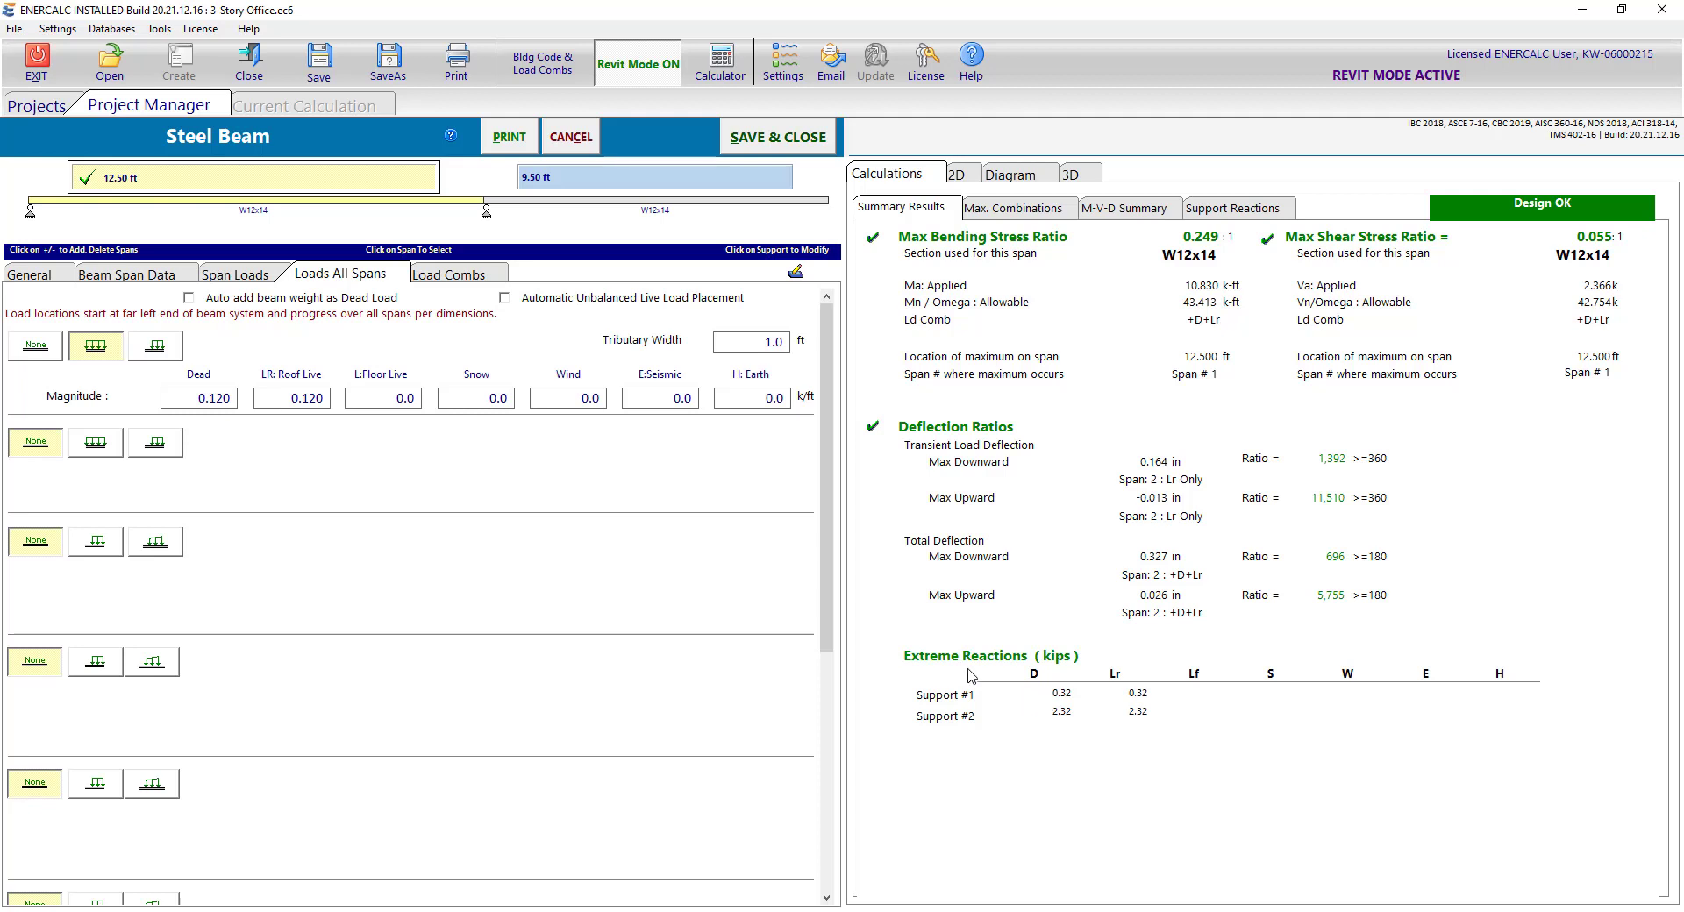
{"action": "left_click", "coordinate": [253, 278]}
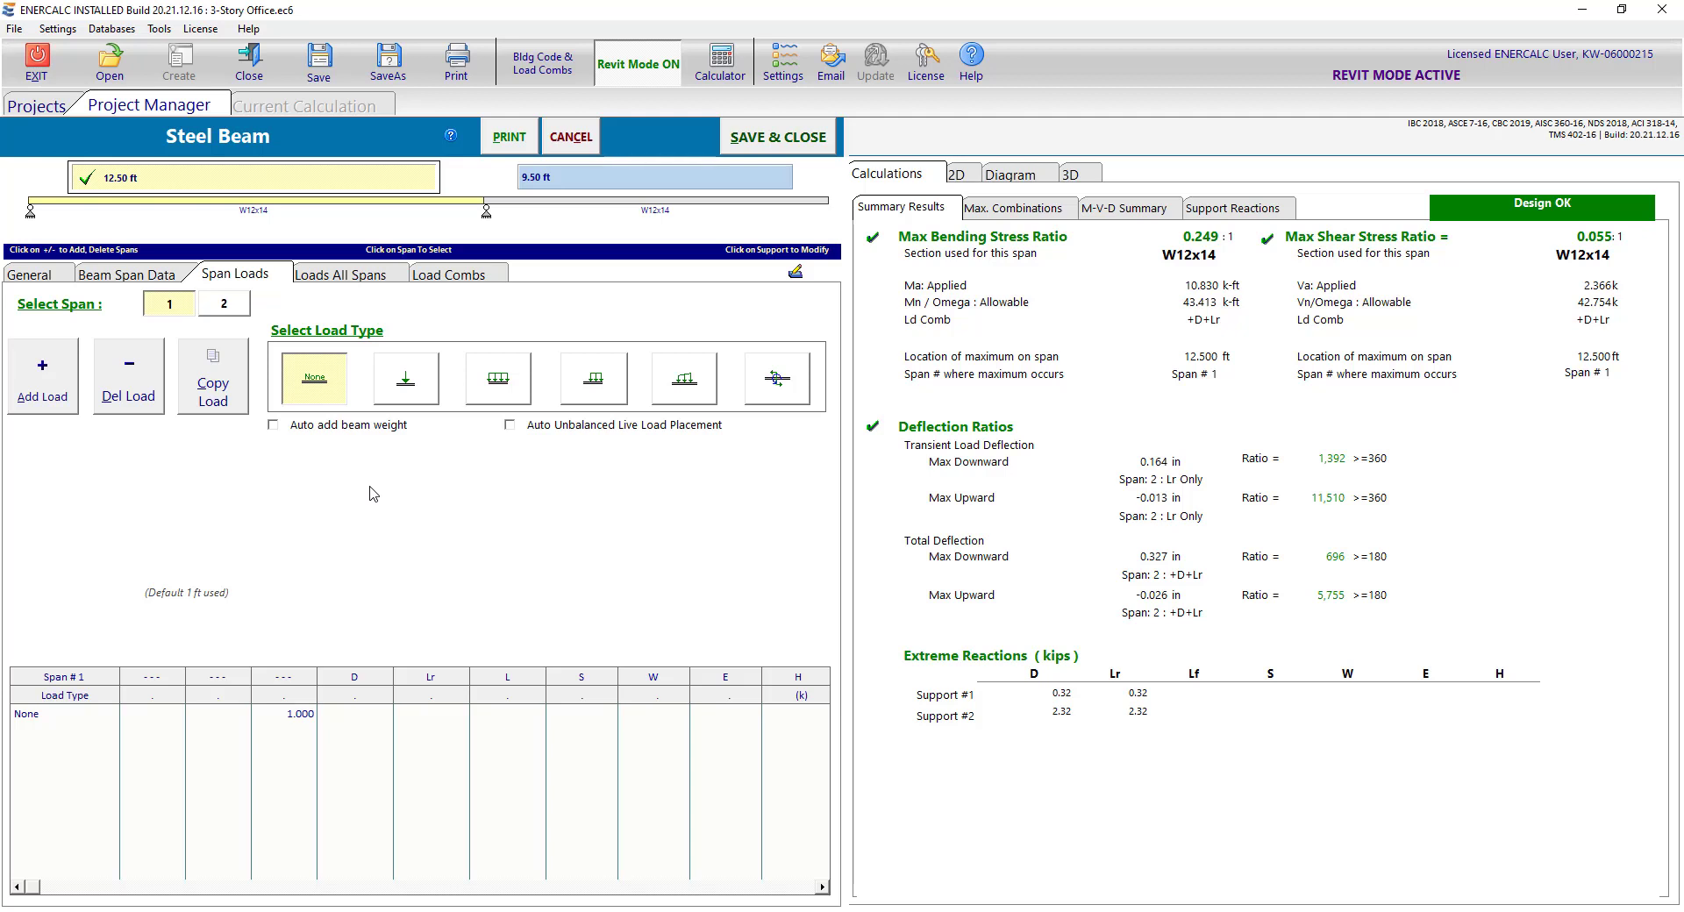
- Save and close the steel beam calculation, return to the Revit model and clear the beam selection
{"action": "left_click", "coordinate": [818, 154]}
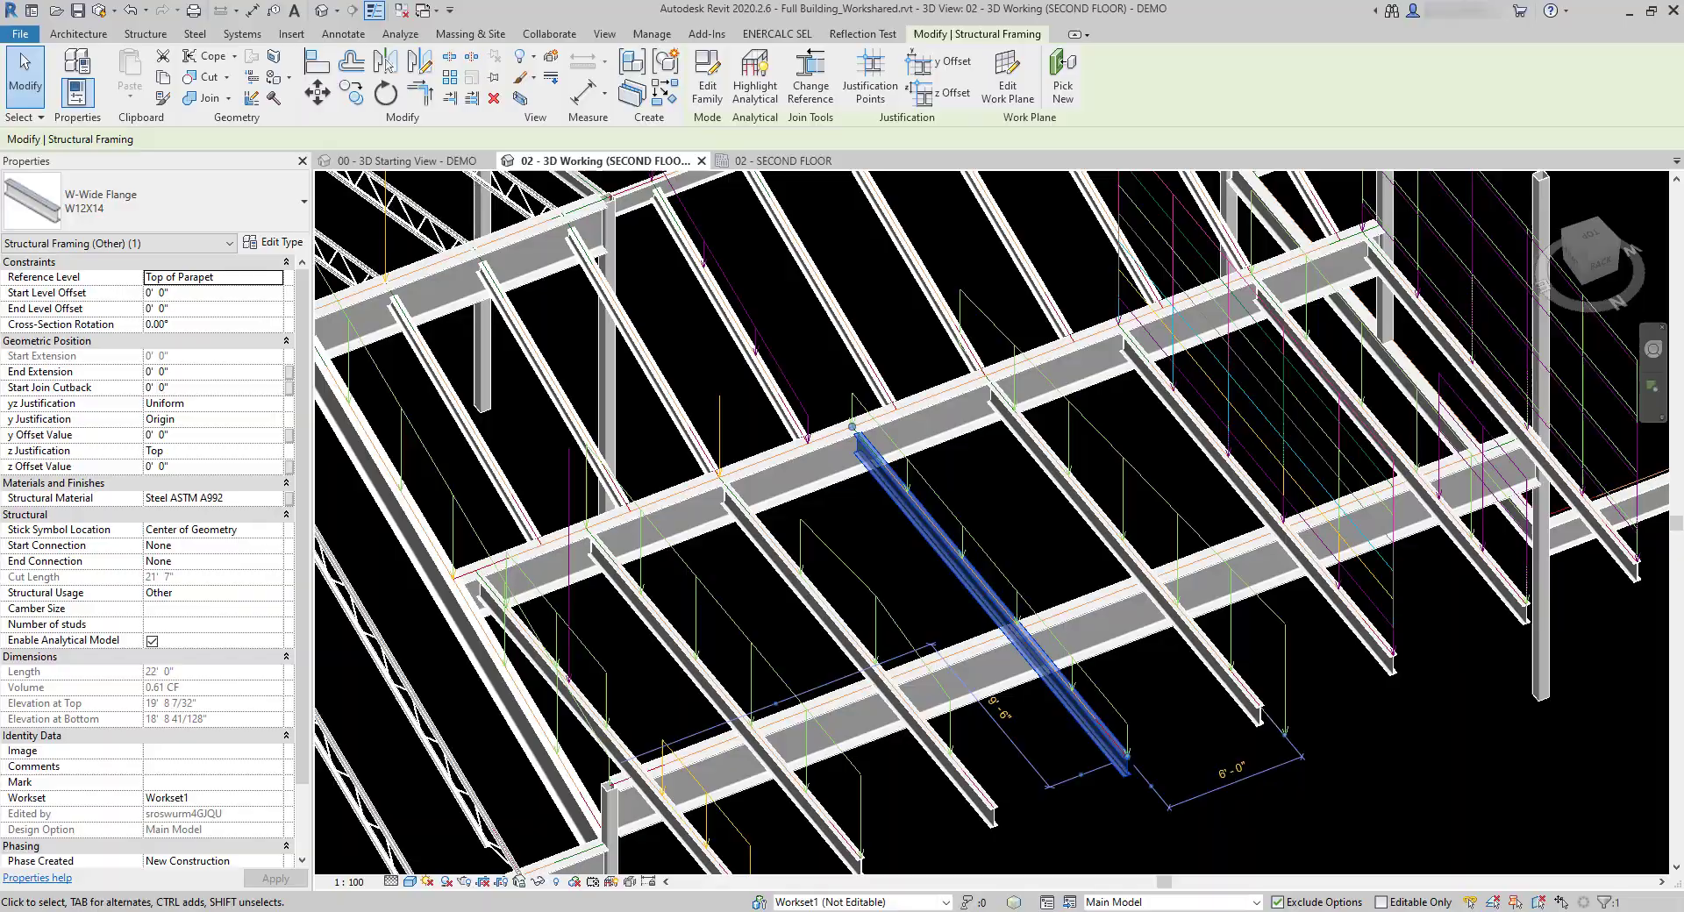
{"action": "left_click", "coordinate": [692, 911]}
{"action": "left_click", "coordinate": [1014, 532]}
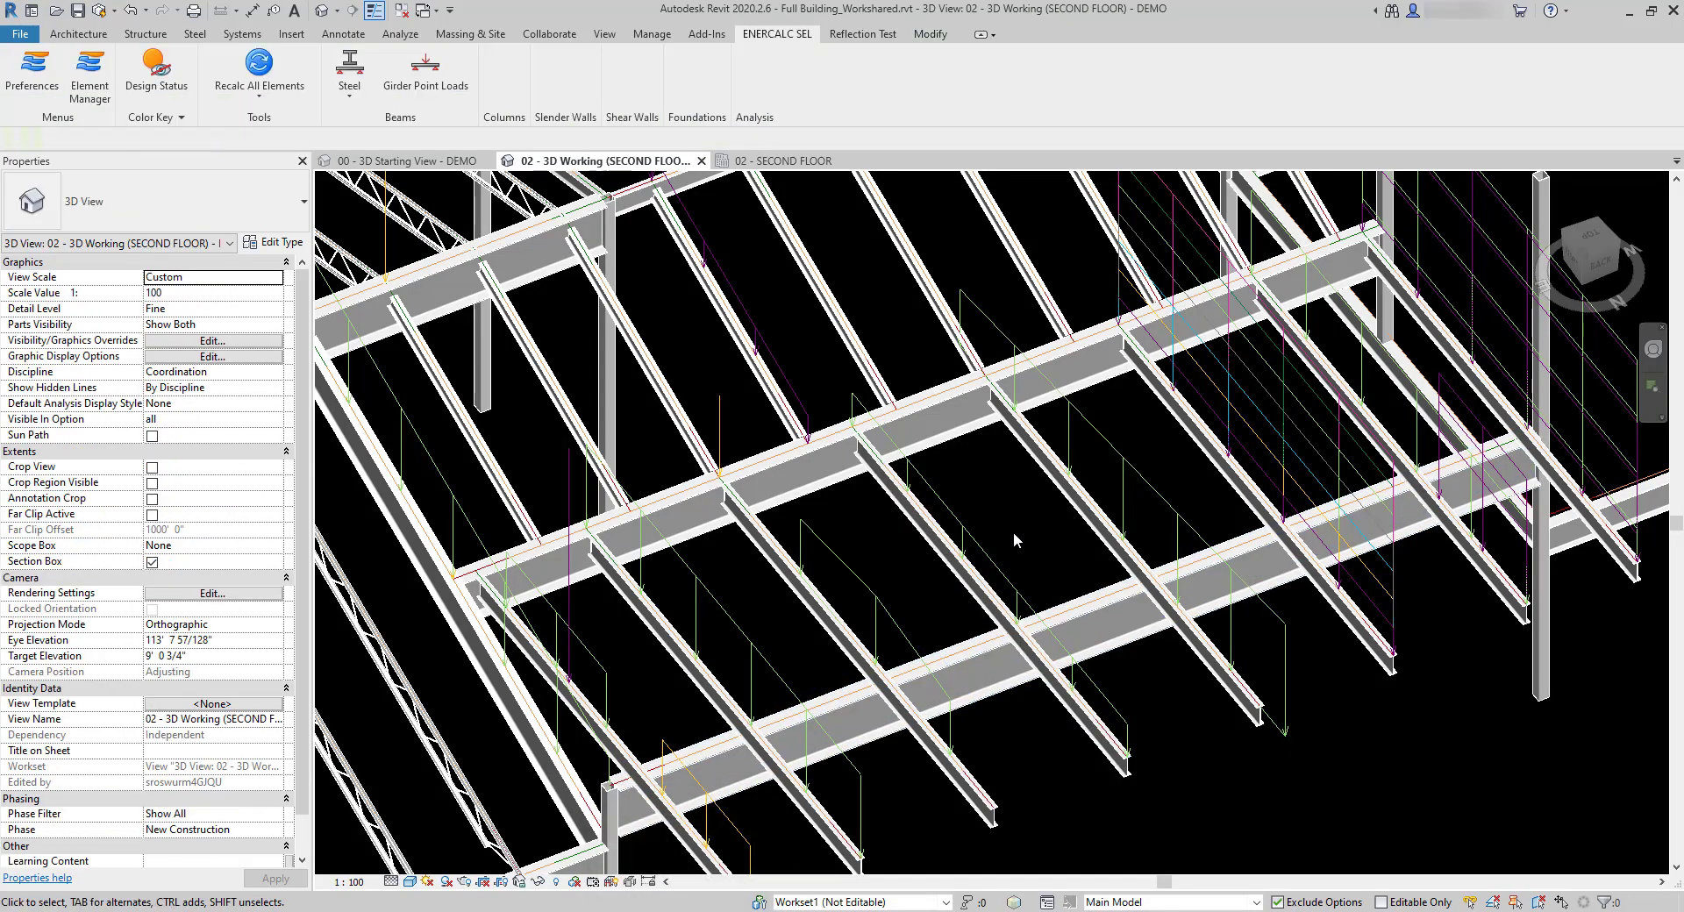
- Turn on design status highlighting for the framing in the 3D working view and inspect the designed beam
{"action": "scroll", "coordinate": [1013, 532], "scroll_direction": "down", "scroll_amount": 1}
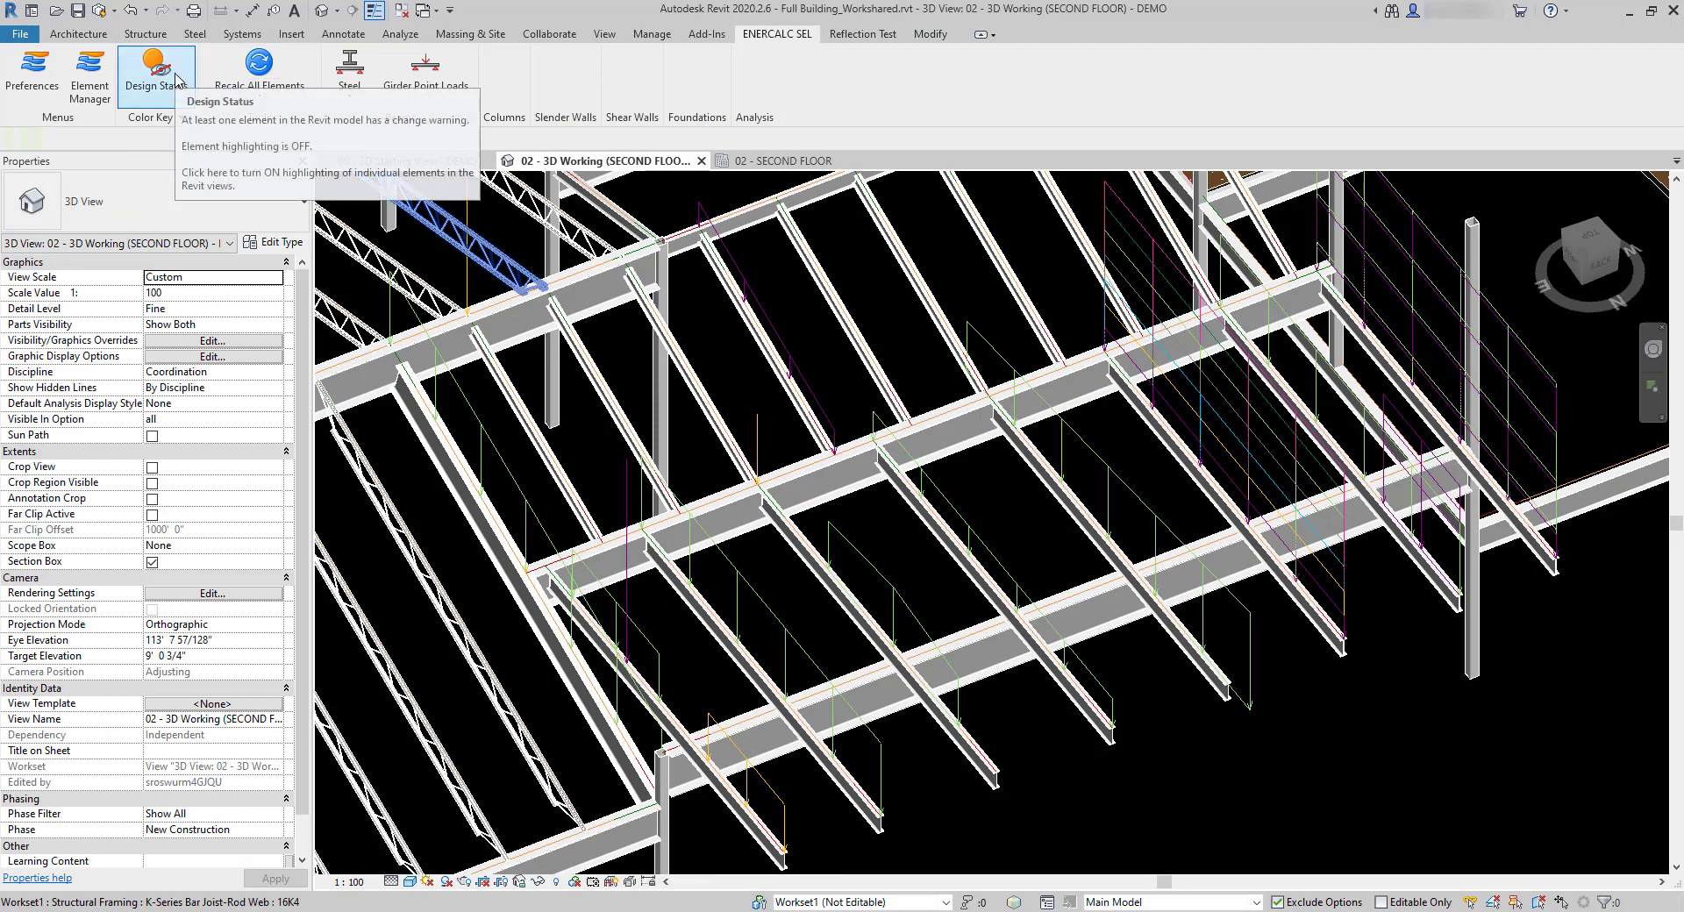
{"action": "left_click", "coordinate": [158, 70]}
{"action": "left_click", "coordinate": [952, 549]}
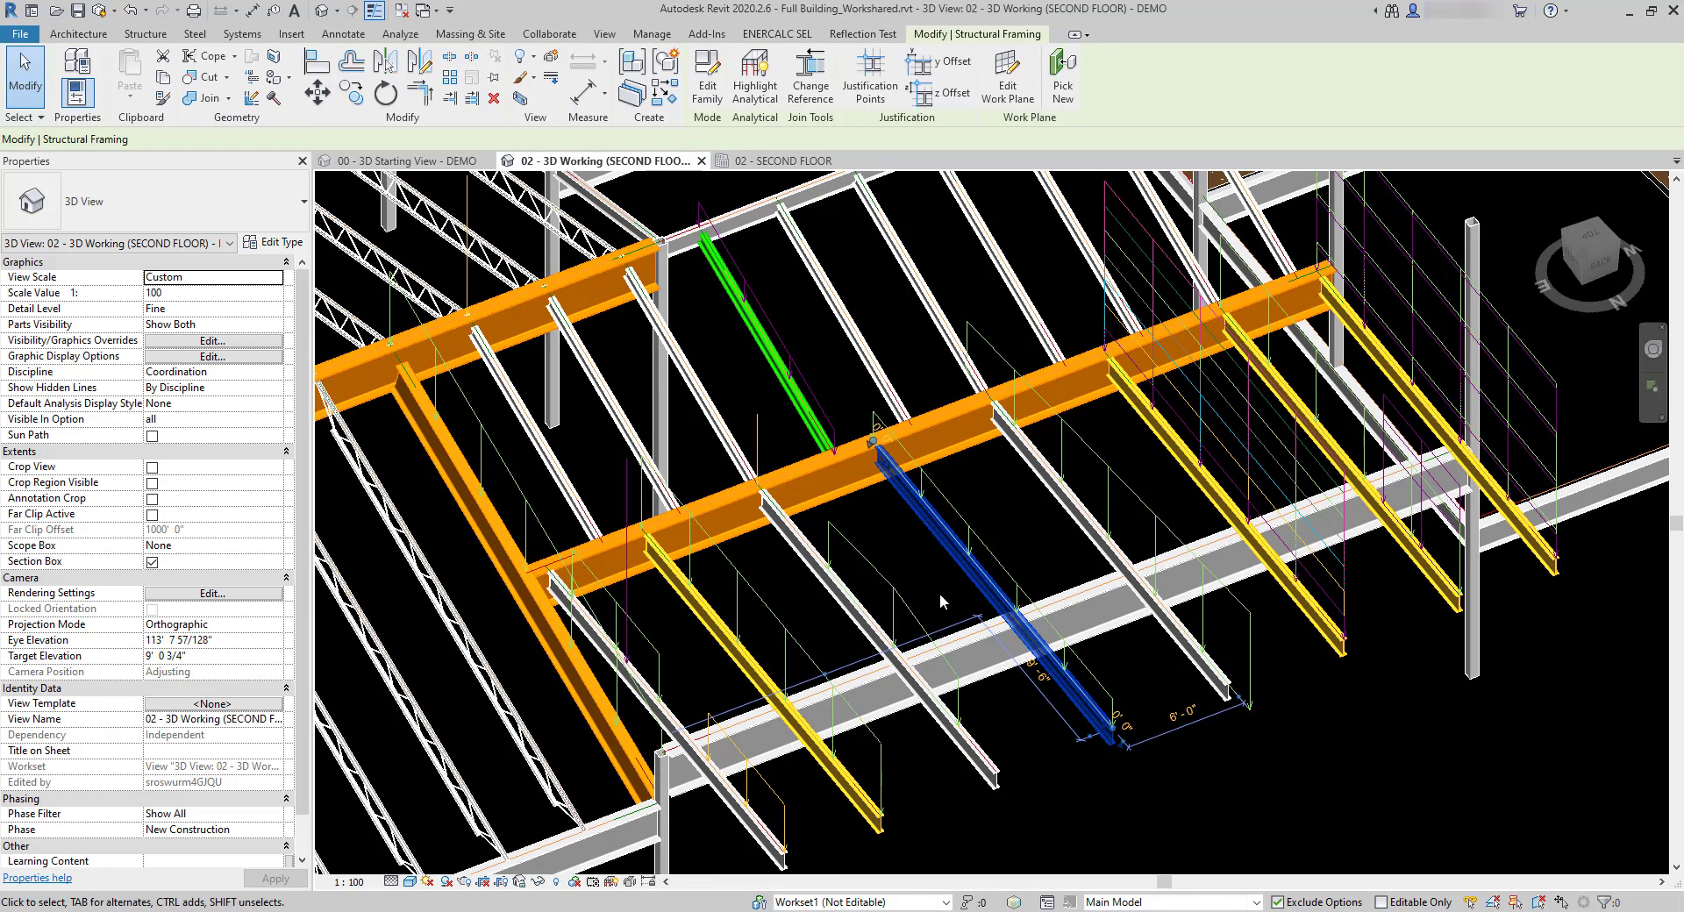
{"action": "mouse_move", "coordinate": [939, 594]}
{"action": "middle_mouse_down", "text": "shift"}
{"action": "mouse_move", "coordinate": [917, 596]}
{"action": "mouse_move", "coordinate": [932, 594]}
{"action": "middle_mouse_up", "text": "shift"}
{"action": "left_click", "coordinate": [927, 588]}
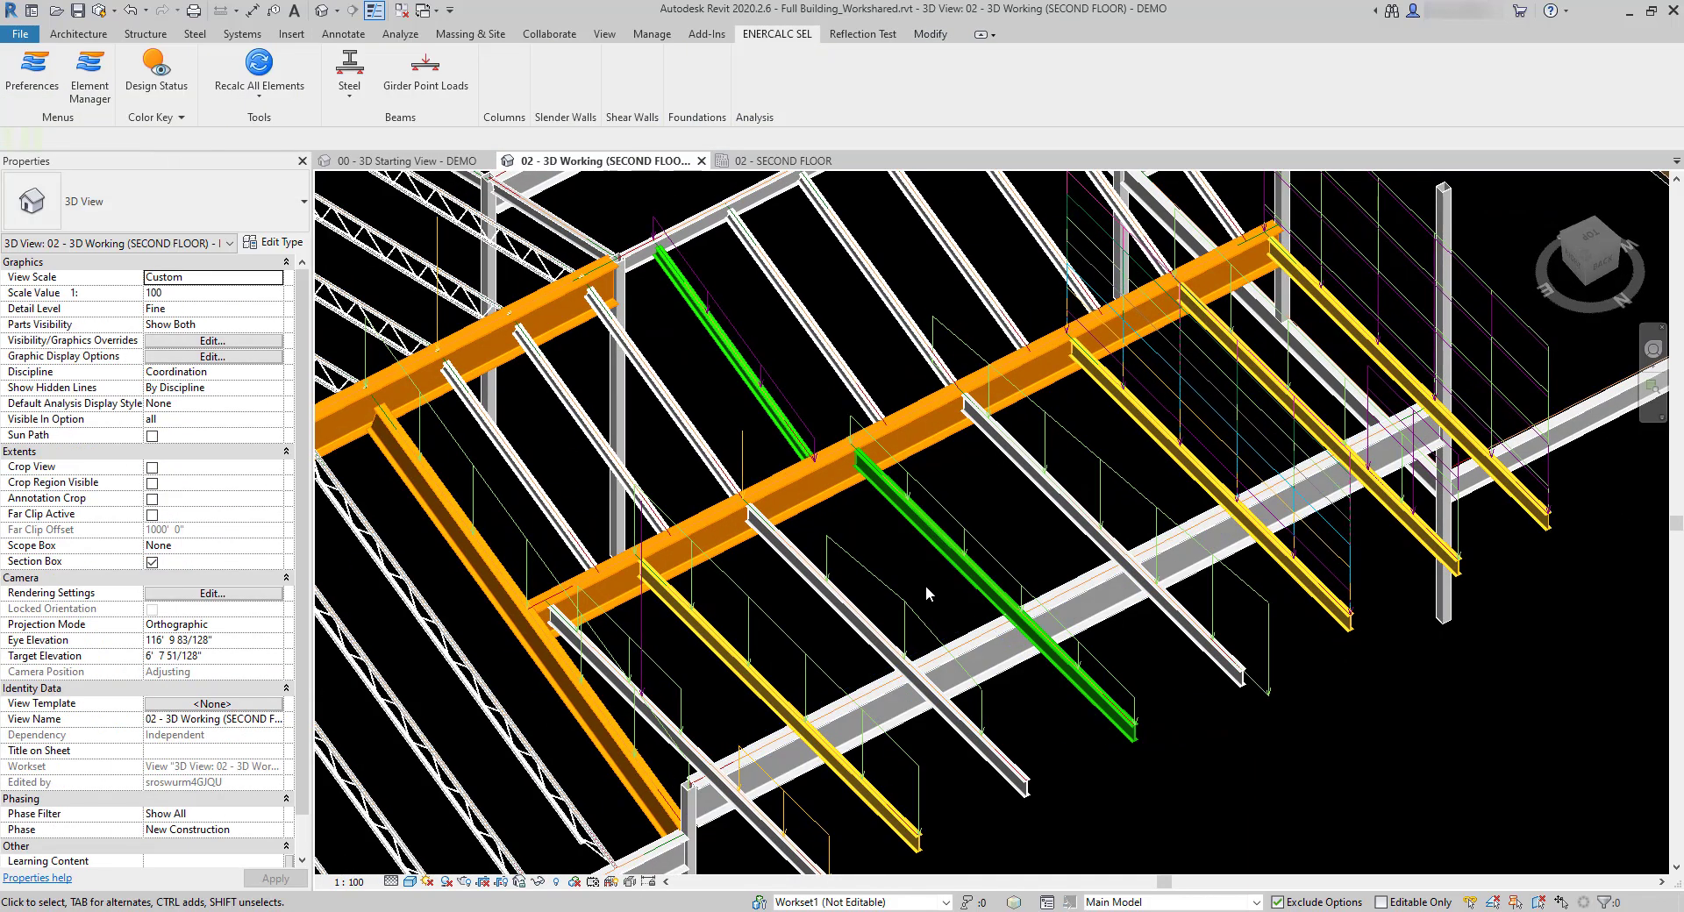